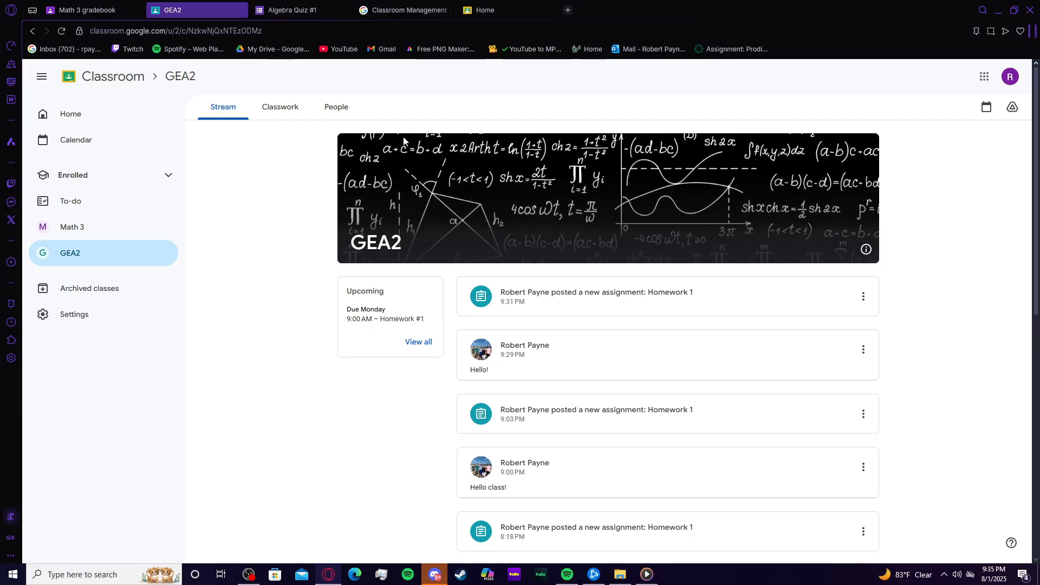
Step: Browse the GEA2 class stream and its Classwork page with the Tests, Warm Ups, Quizzes and Homework topics
scroll(569, 226, down, 5)
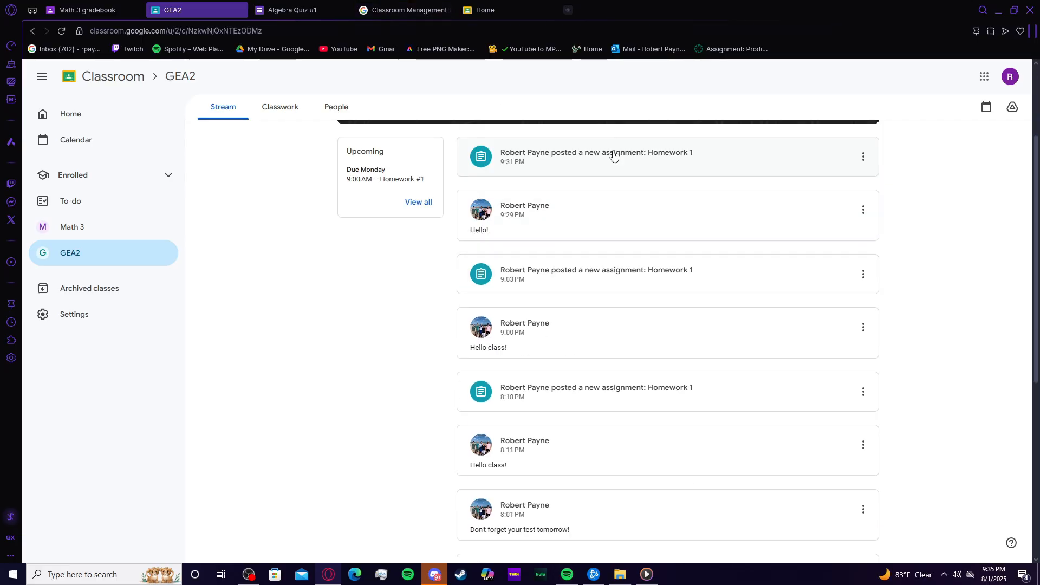
scroll(569, 226, up, 4)
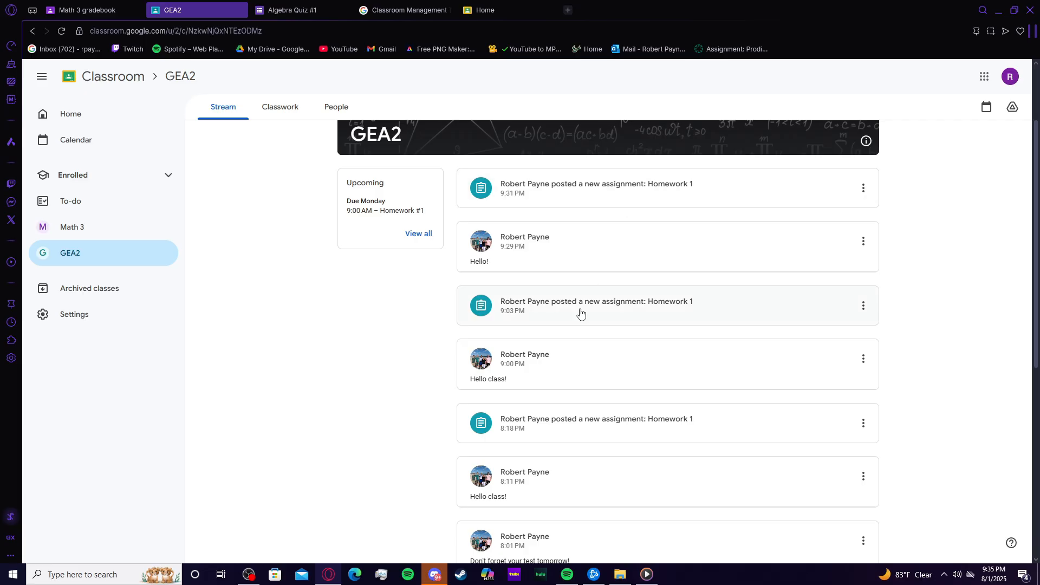
scroll(537, 463, up, 1)
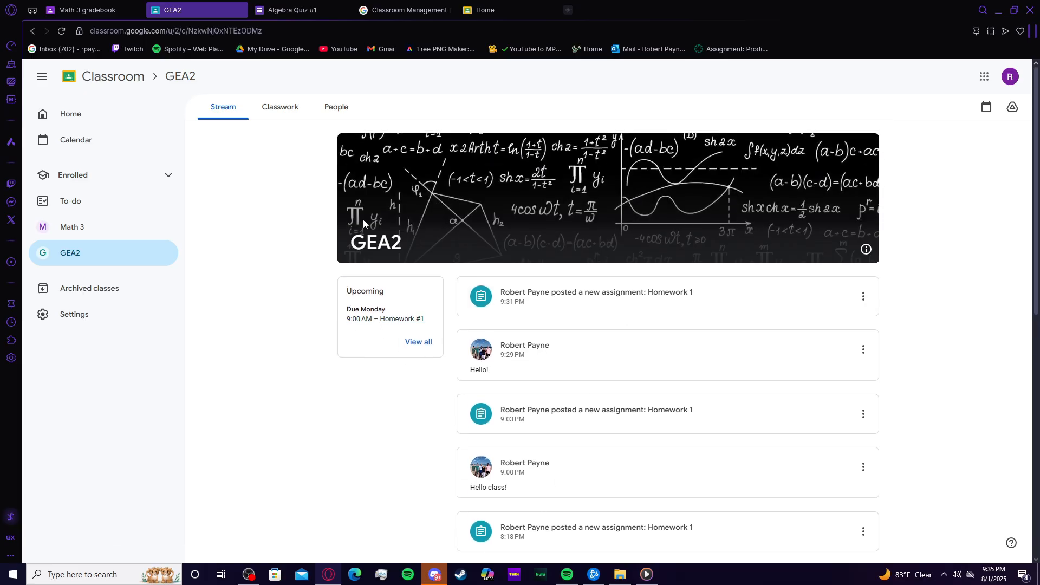
drag(347, 244, 418, 239)
click(265, 109)
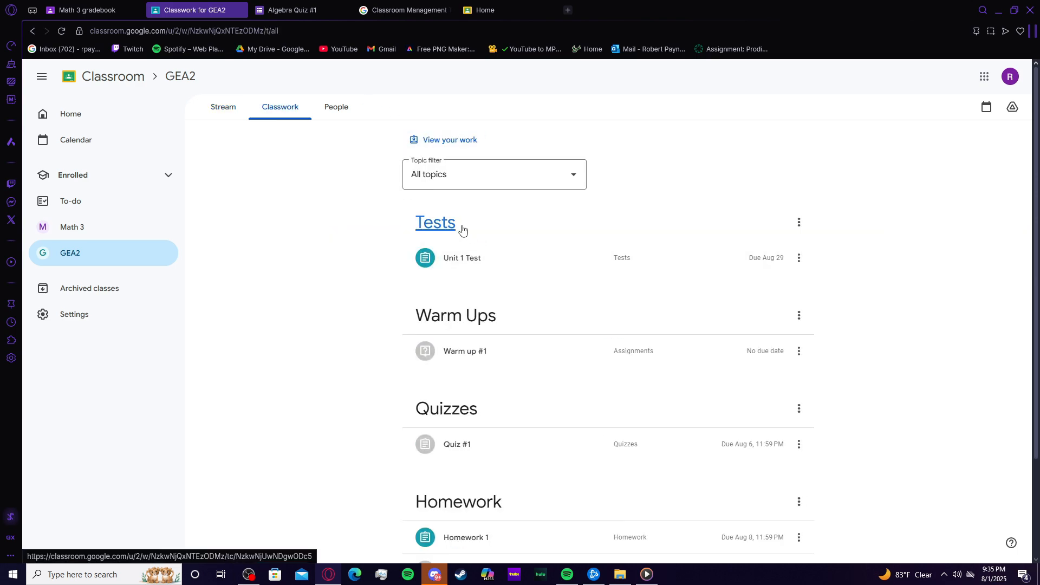
scroll(460, 230, down, 2)
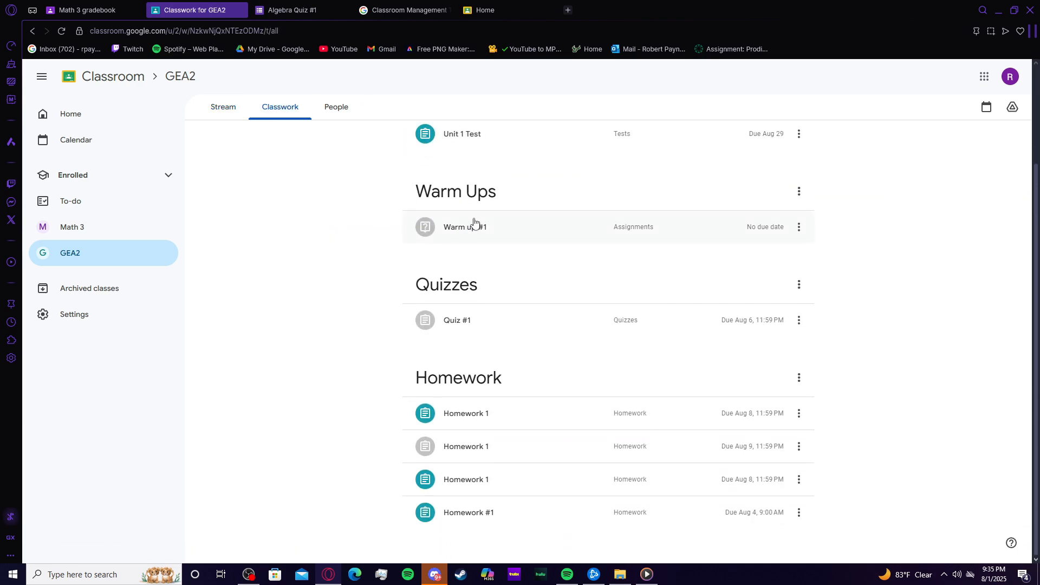
scroll(512, 390, up, 2)
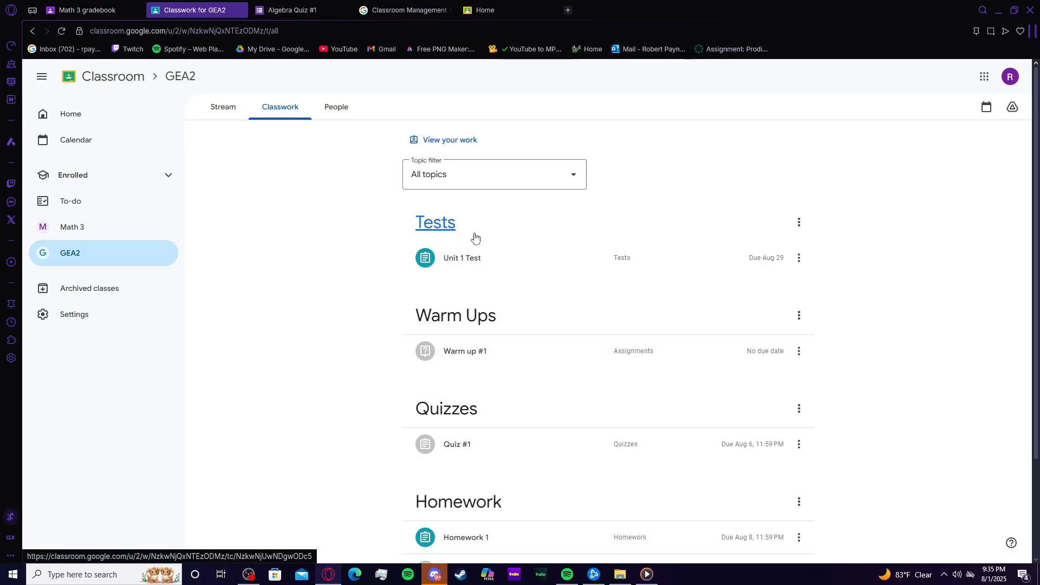
scroll(470, 259, down, 2)
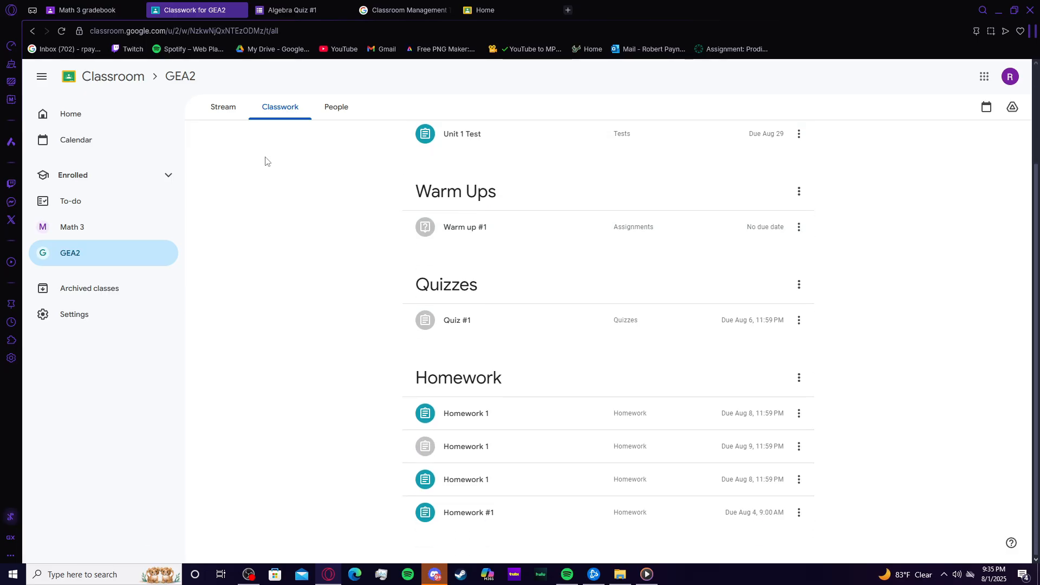
Step: Return to the stream and view the details of the 9:03 PM Homework 1 assignment
click(229, 115)
scroll(621, 355, down, 1)
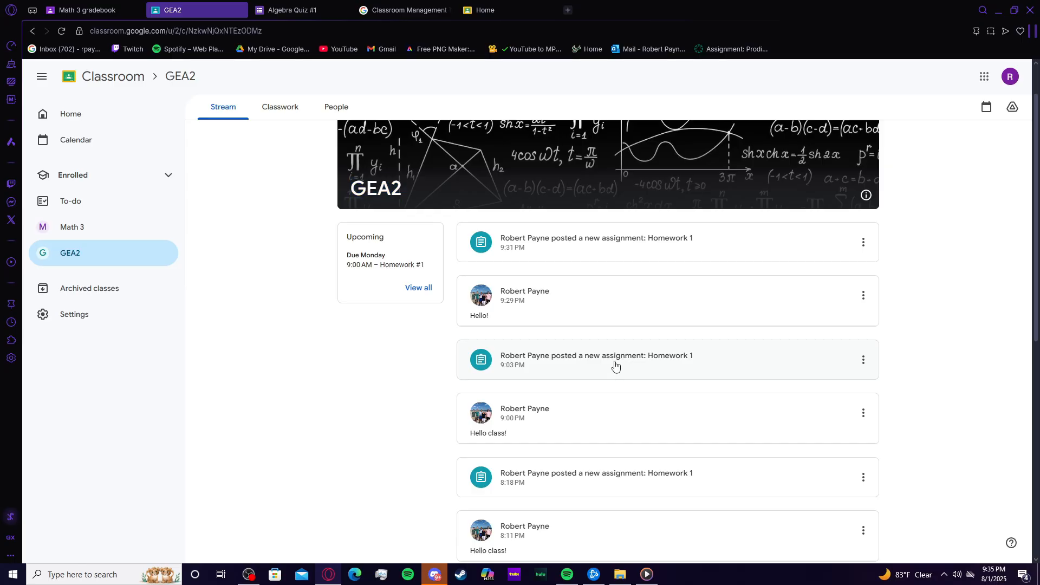
click(616, 367)
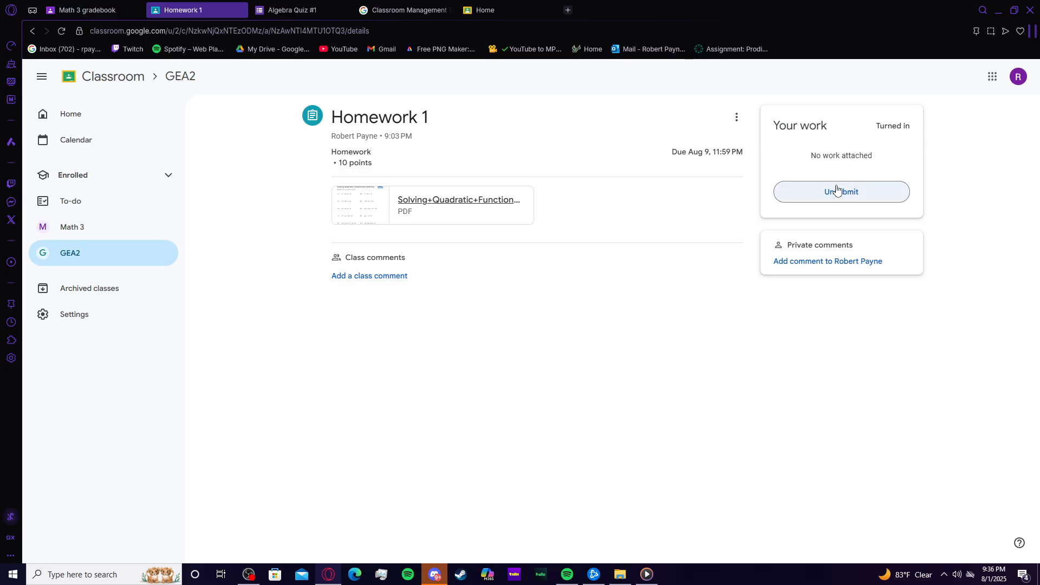
key(alt+Left)
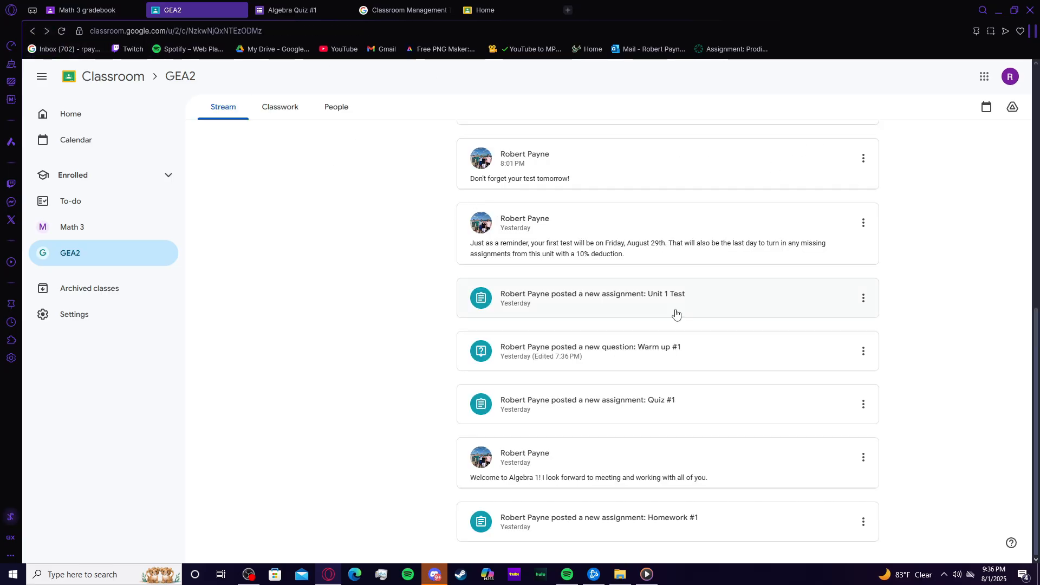
Step: Open the Quiz #1 assignment and its Algebra Quiz #1 form, reviewing the questions
click(695, 407)
click(459, 235)
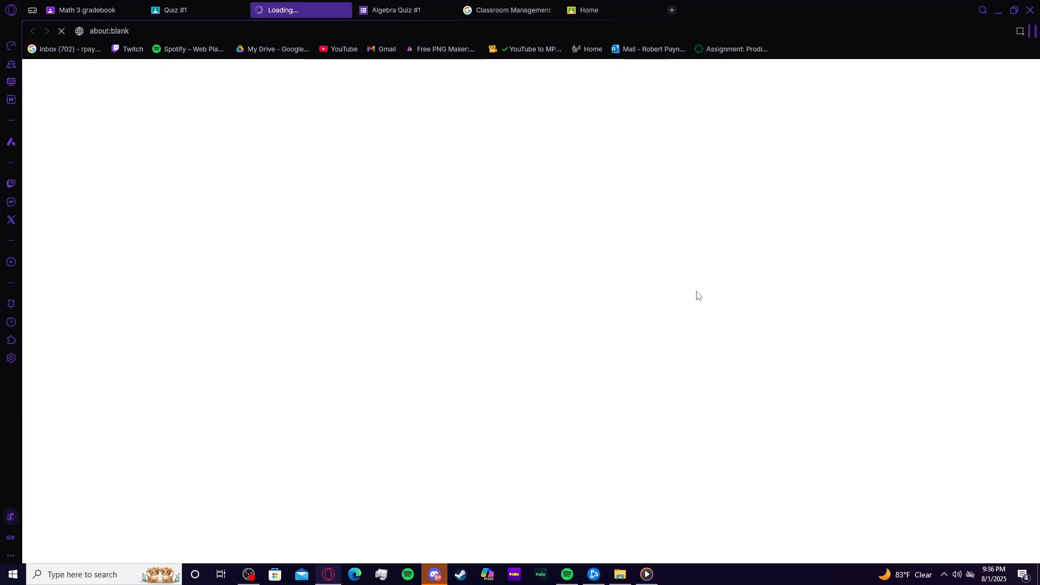
scroll(445, 253, down, 2)
scroll(445, 253, up, 2)
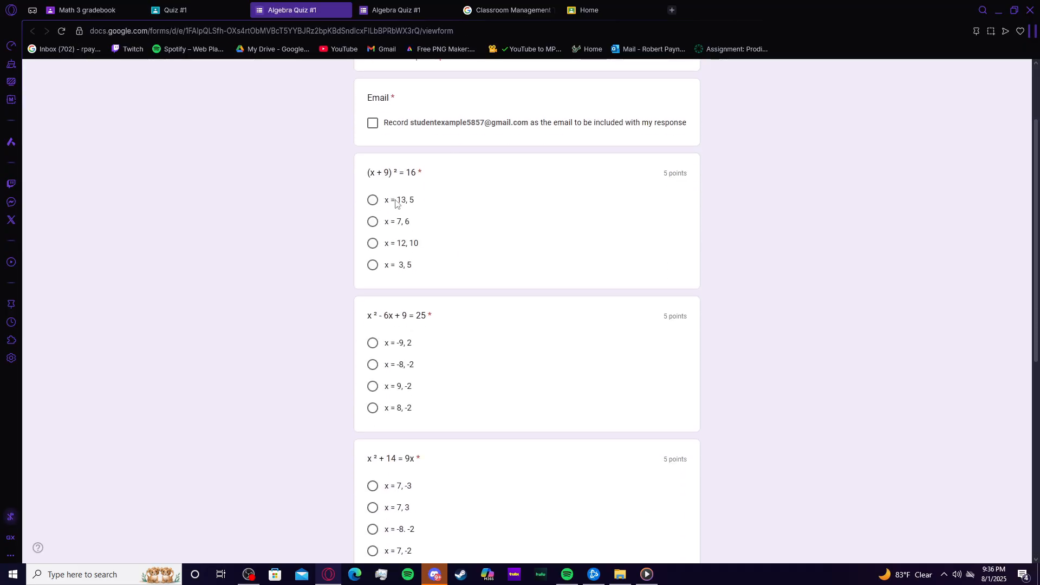
scroll(458, 262, down, 12)
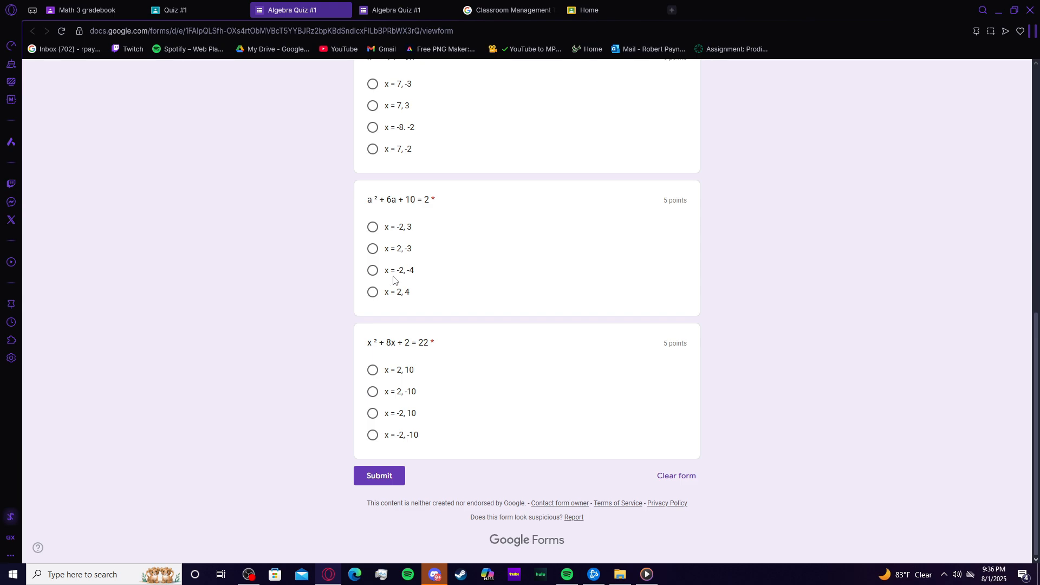
Step: Answer x = -2, -4 for a² + 6a + 10 = 2 and x = 7, -2 for x² + 14 = 9x
click(395, 275)
scroll(423, 400, up, 4)
click(409, 369)
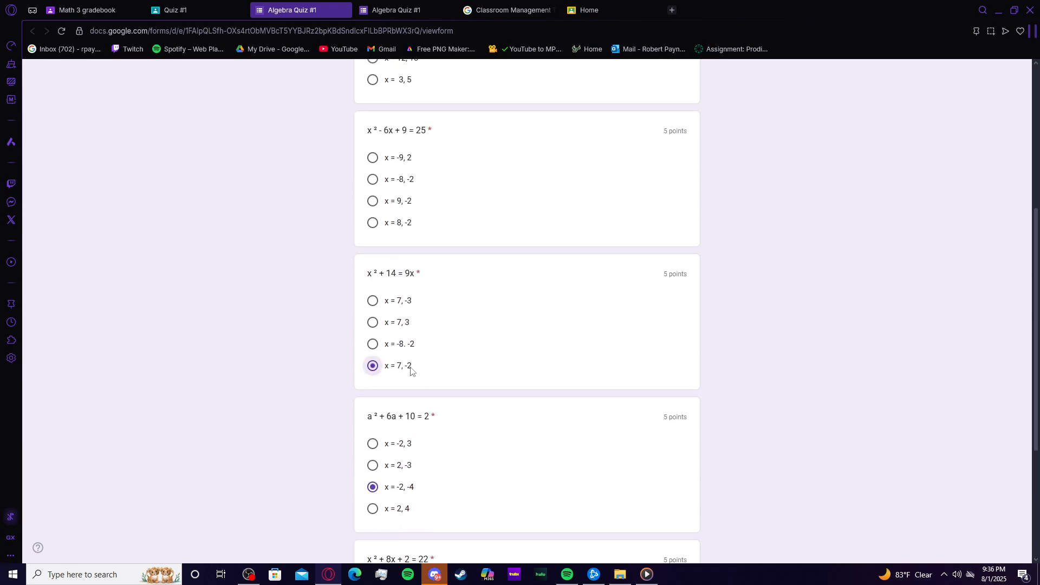
Step: Switch to the teacher's Classroom home tab
scroll(412, 380, down, 4)
scroll(408, 434, up, 9)
click(179, 8)
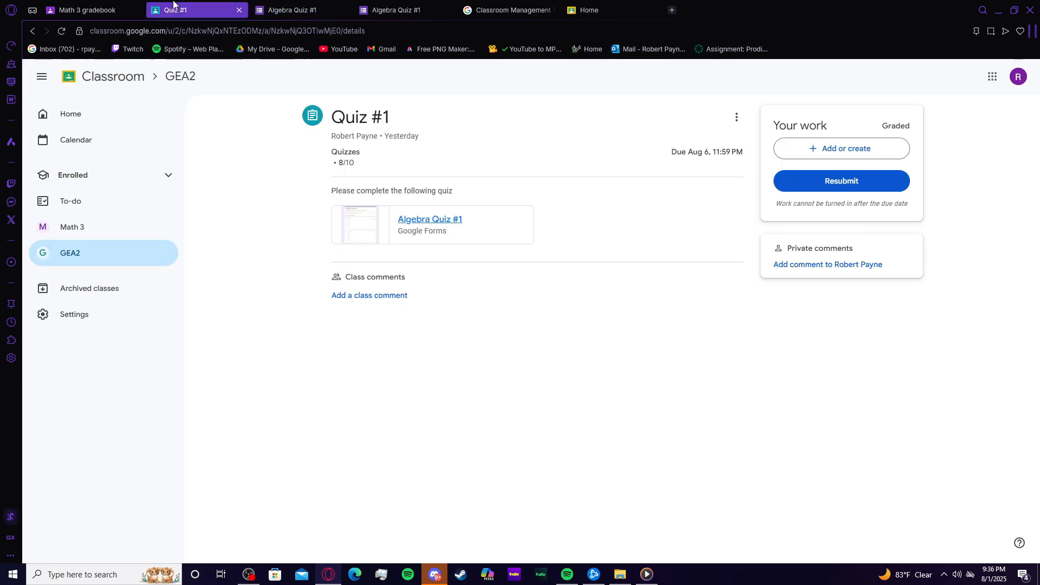
click(308, 8)
click(180, 6)
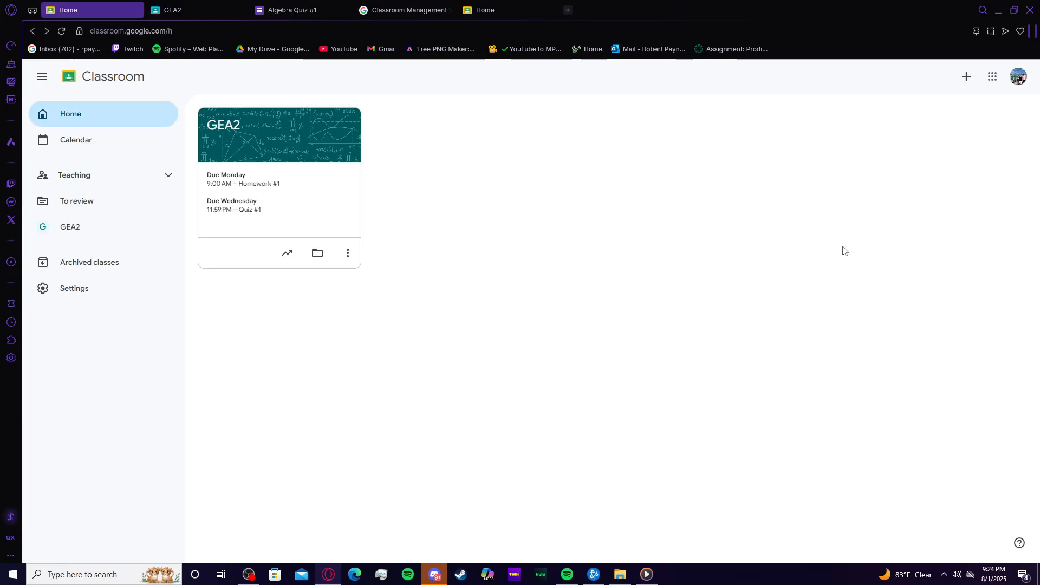
Step: Create a new class named Math 3, acknowledging the school-use notice first
click(966, 78)
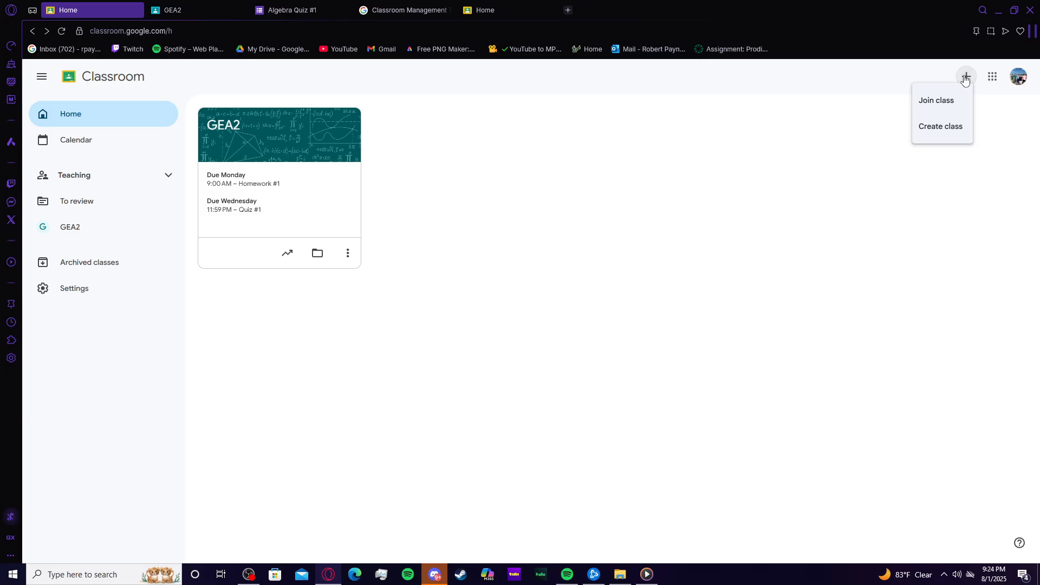
click(945, 126)
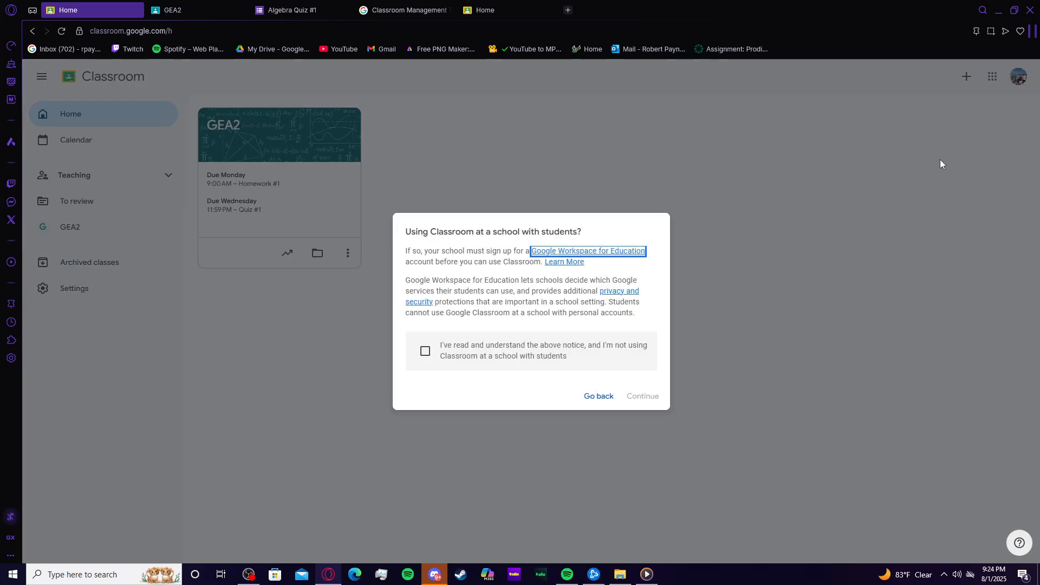
click(426, 351)
click(643, 396)
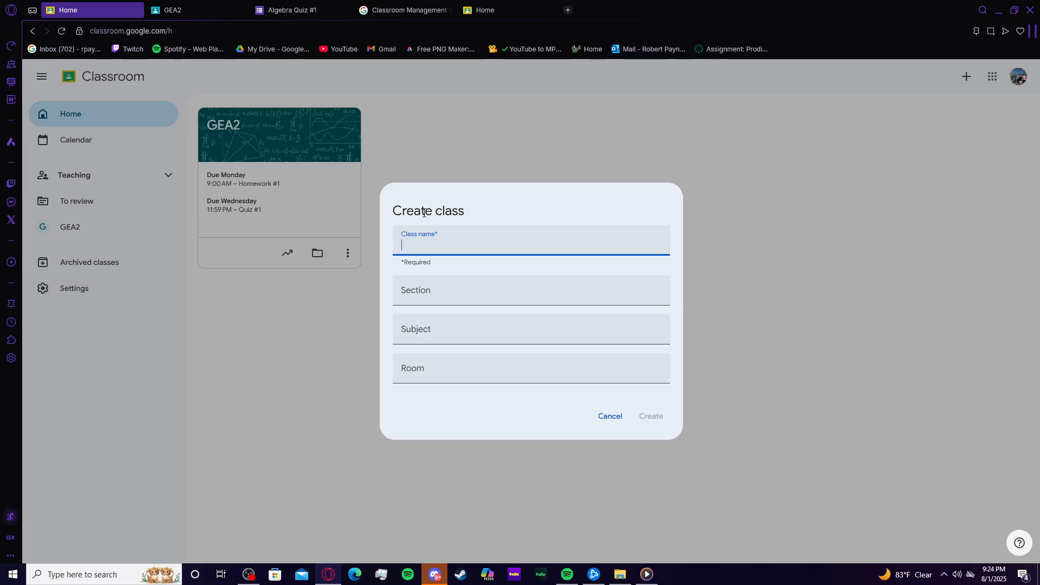
text(Math 3)
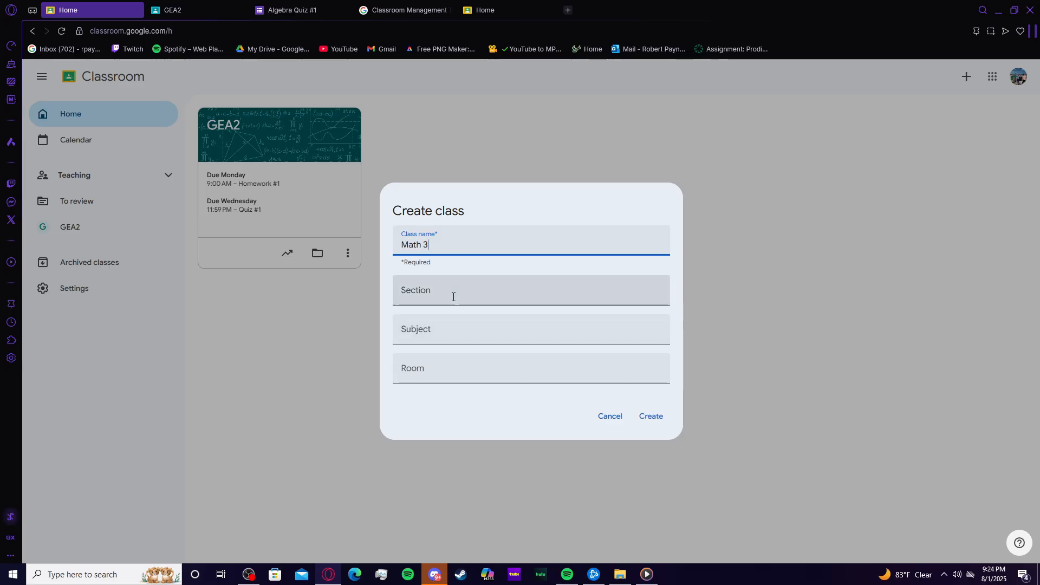
click(651, 417)
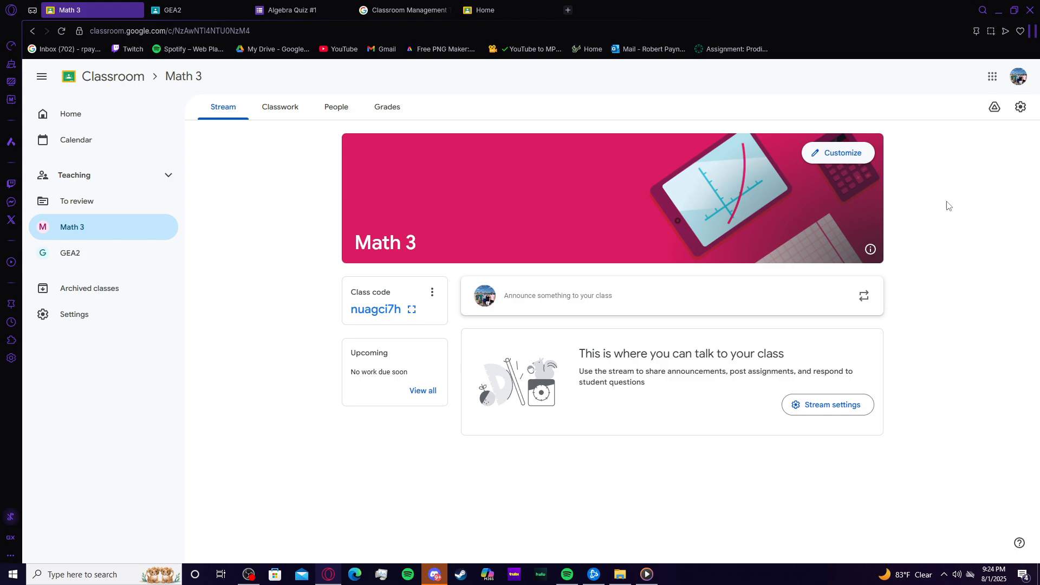
Step: Open the class settings and set Stream permissions to Only teachers can post or comment
click(1021, 108)
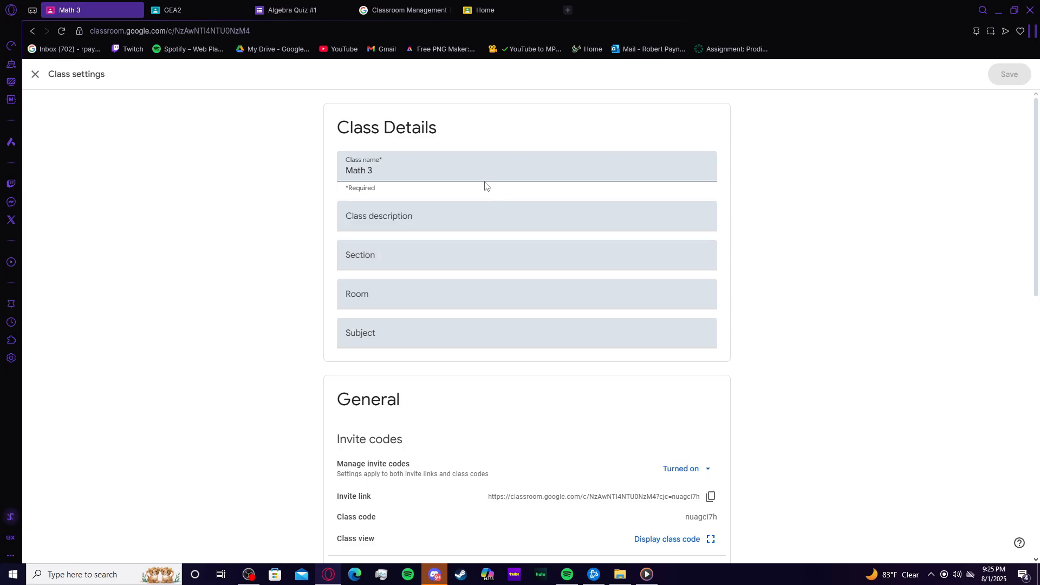
scroll(525, 190, down, 5)
drag(342, 341, 371, 344)
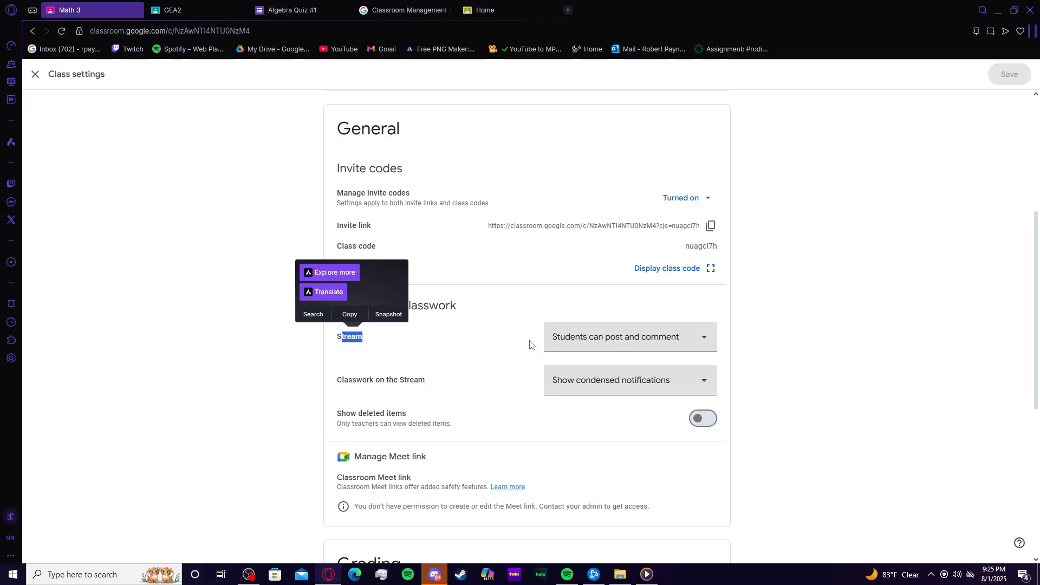
click(617, 347)
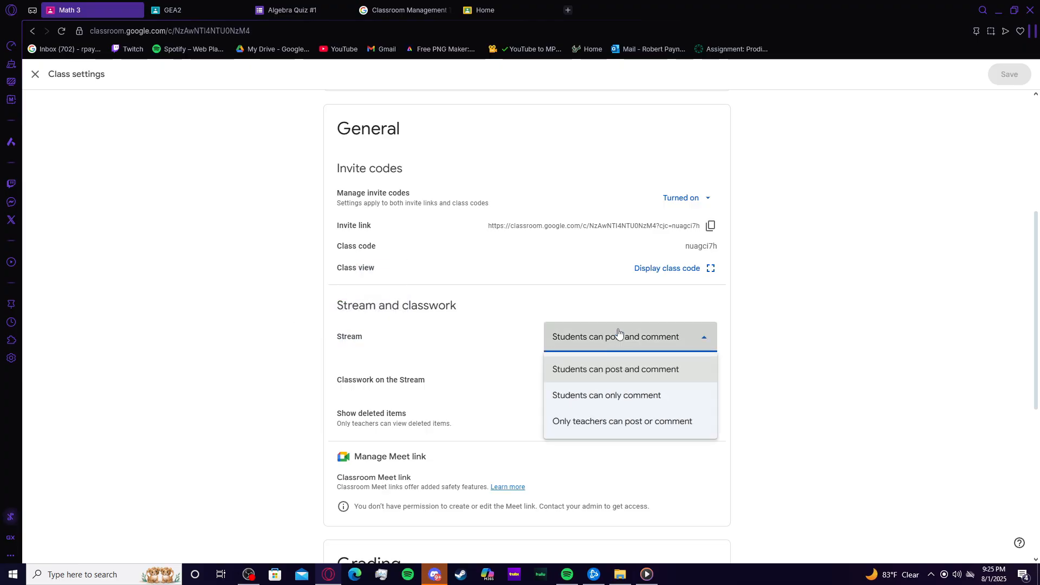
click(621, 428)
Step: Toggle the automatic draft grade for missing assignments on and back off
scroll(835, 470, down, 3)
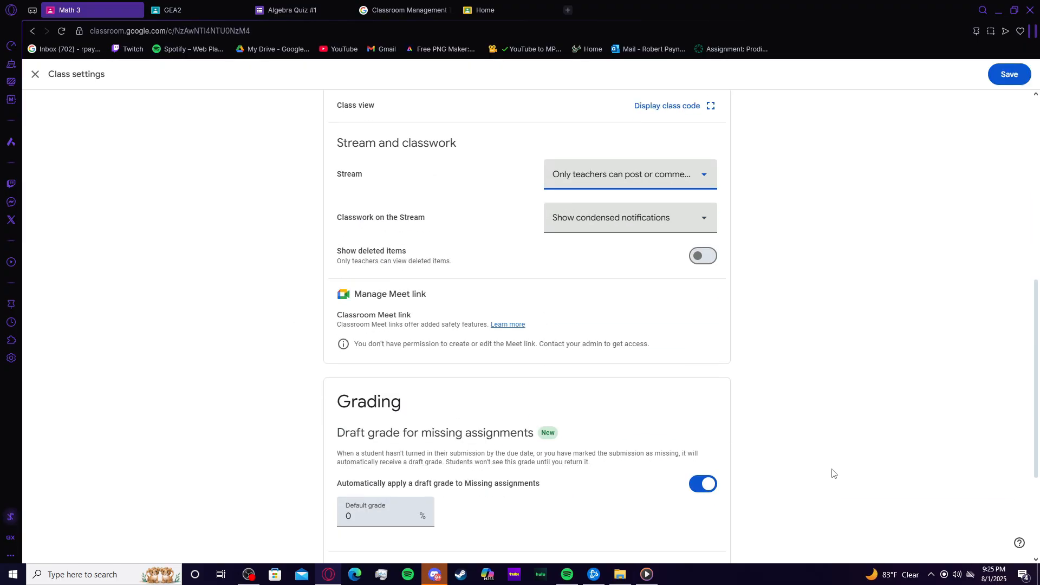
scroll(446, 401, up, 2)
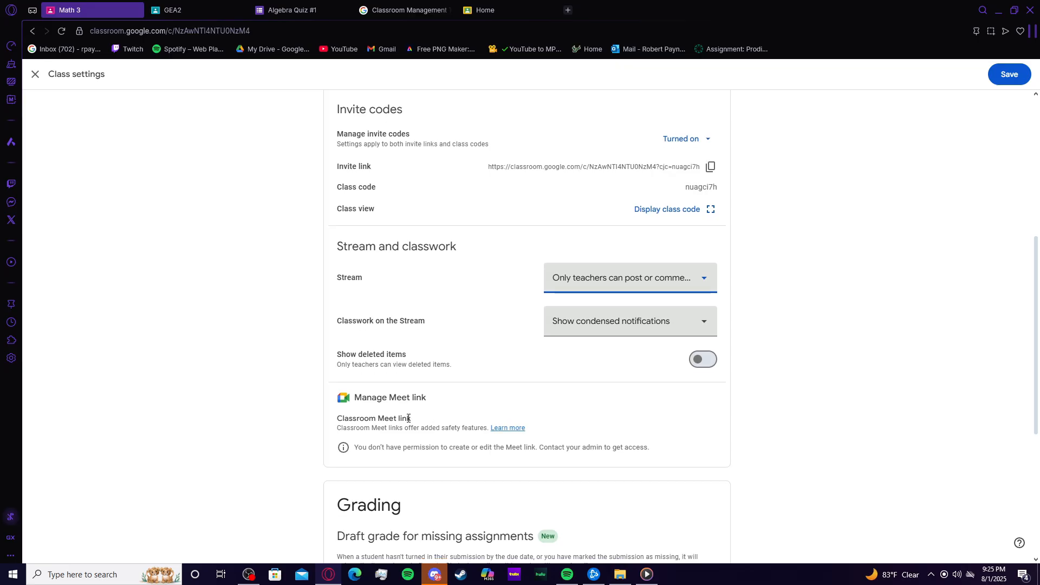
scroll(385, 373, down, 1)
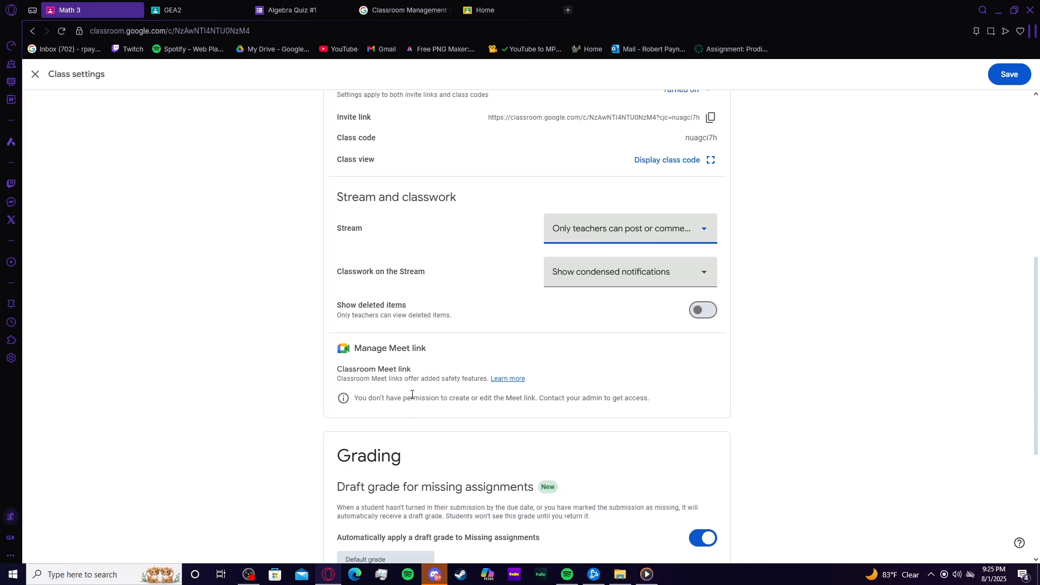
scroll(412, 396, down, 2)
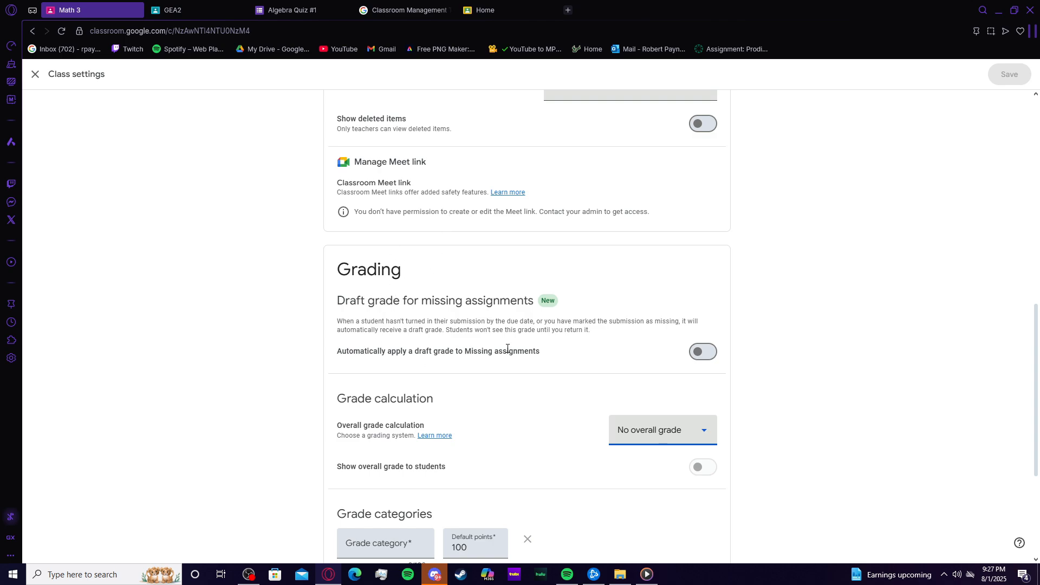
click(700, 352)
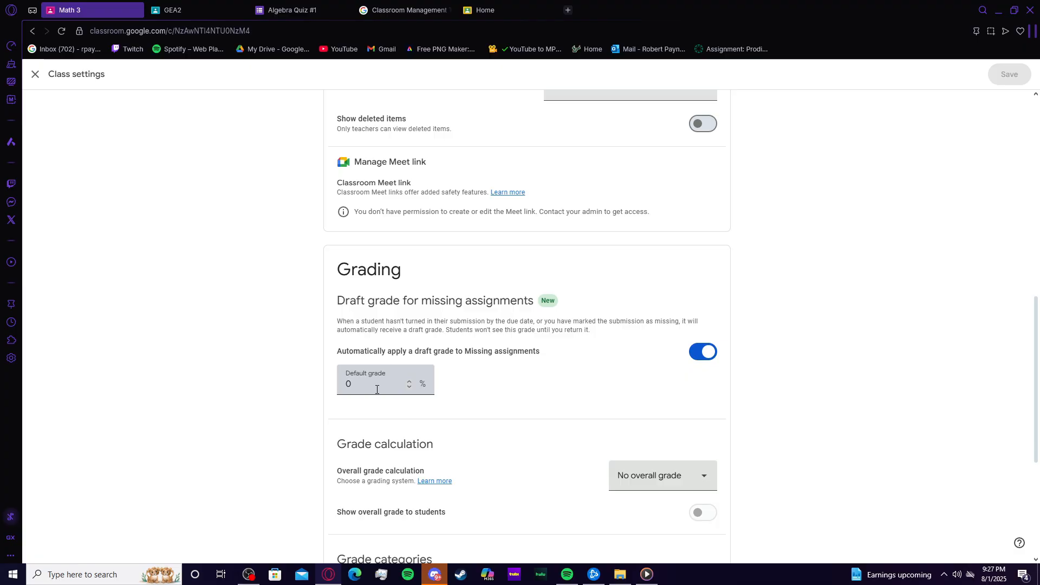
click(703, 351)
Step: Set the overall grade calculation to Weighted by category
scroll(797, 431, down, 2)
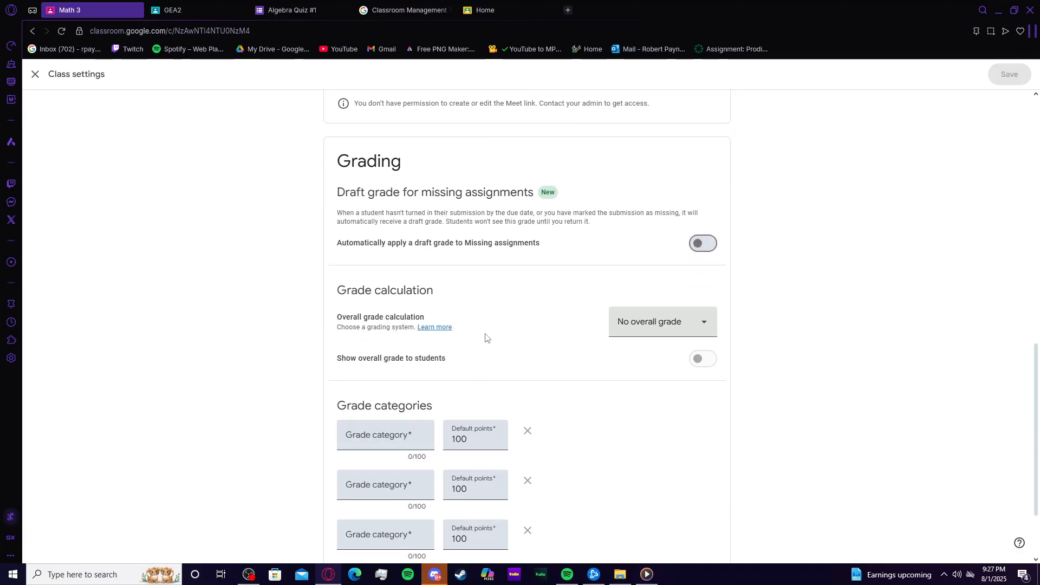
scroll(488, 340, up, 1)
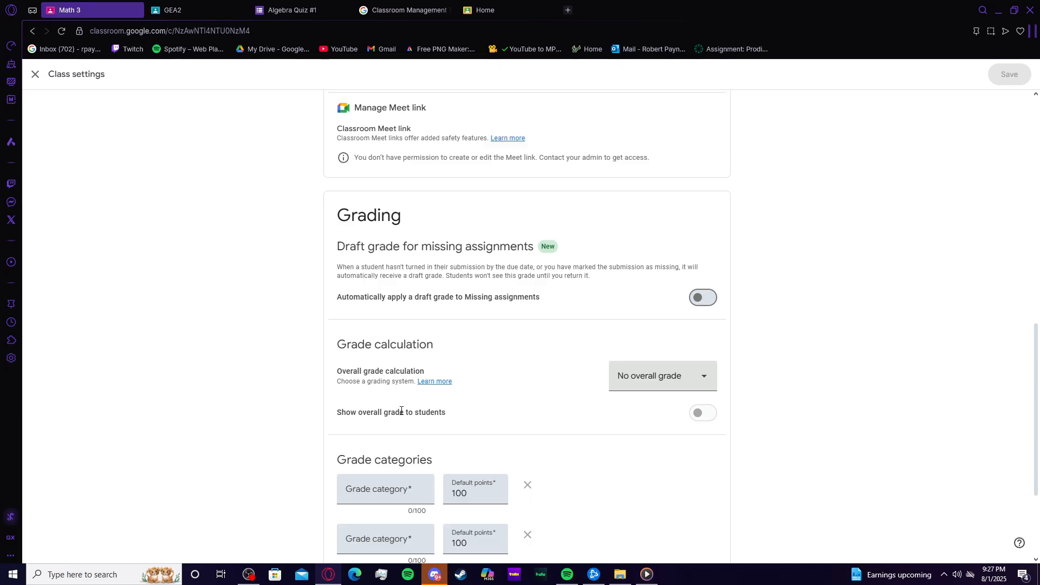
scroll(402, 411, down, 1)
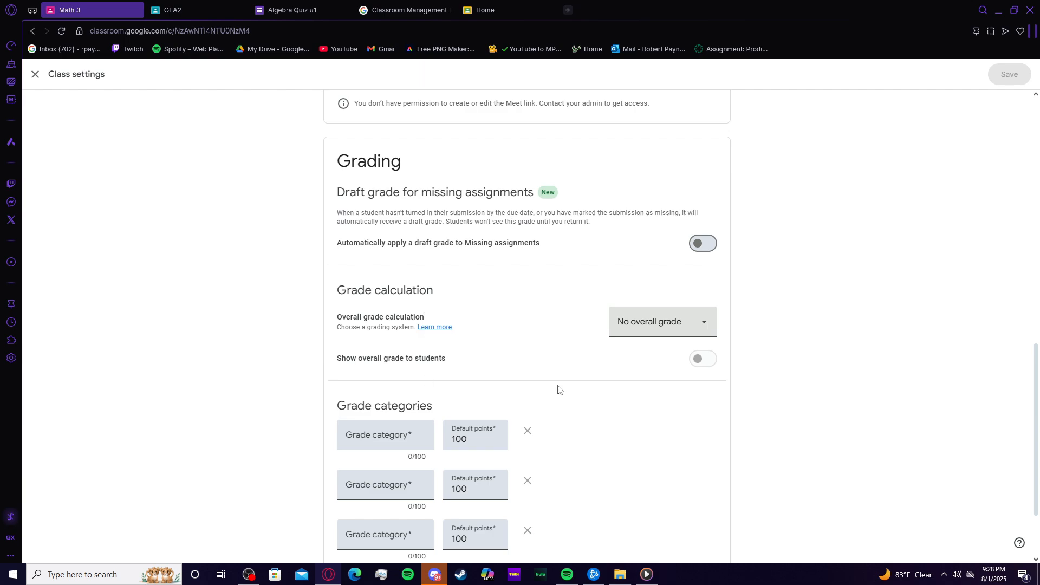
click(618, 332)
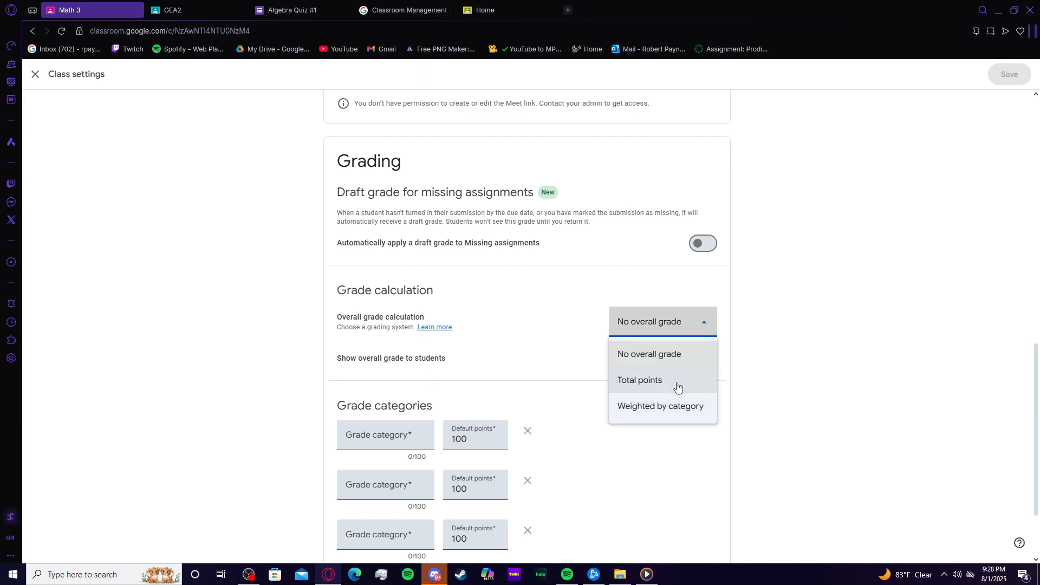
click(678, 405)
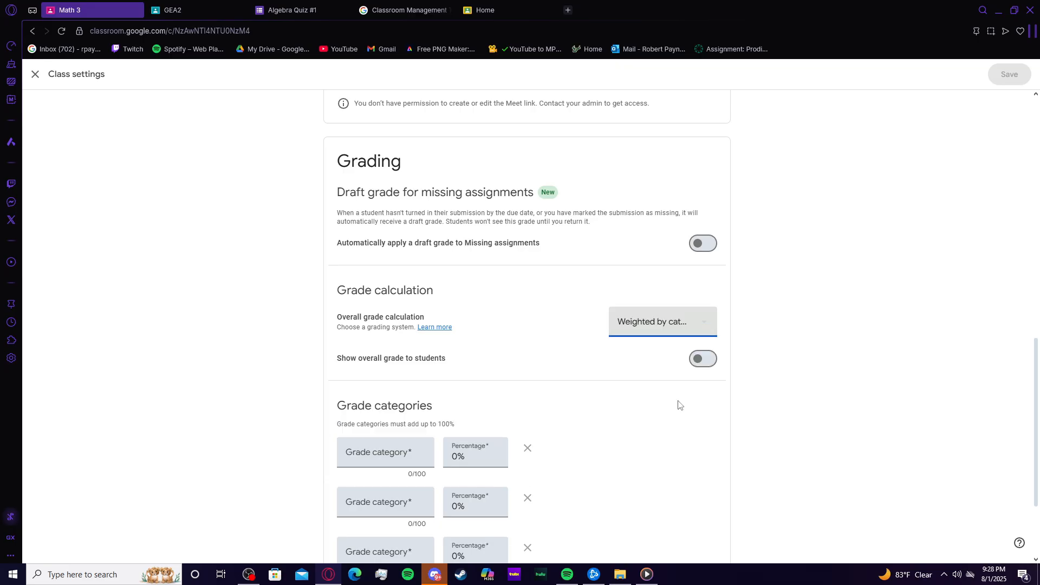
scroll(623, 429, down, 3)
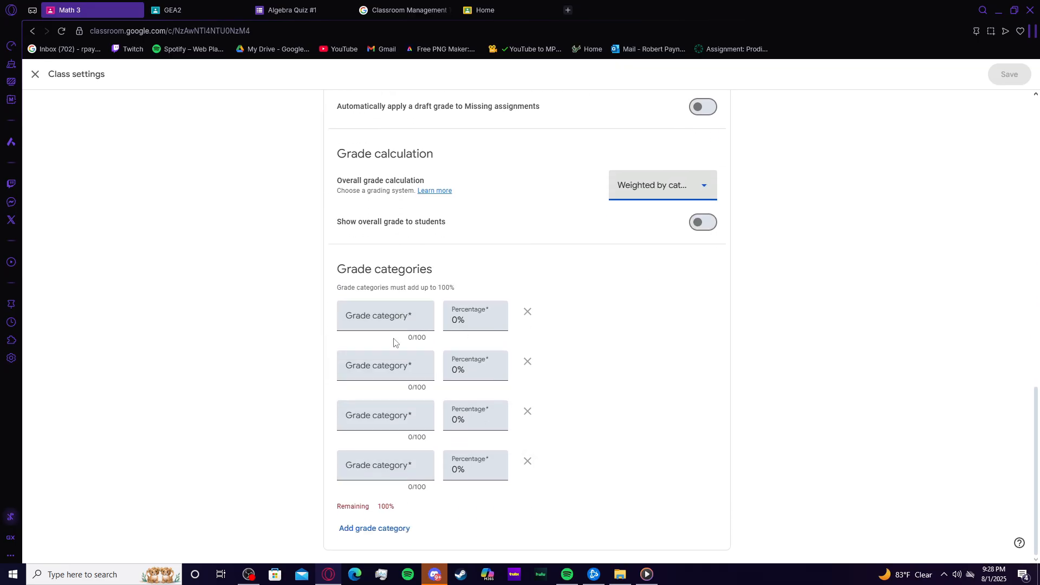
Step: Add grade categories Homework, Assignments, Quizzes and Final at 25% each, then save the class settings
click(459, 320)
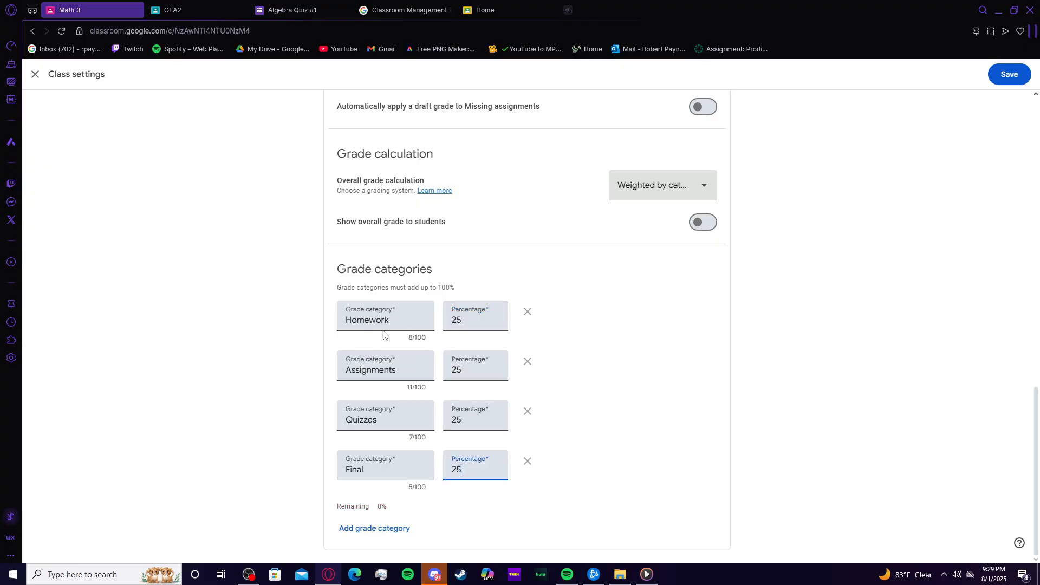
click(1011, 74)
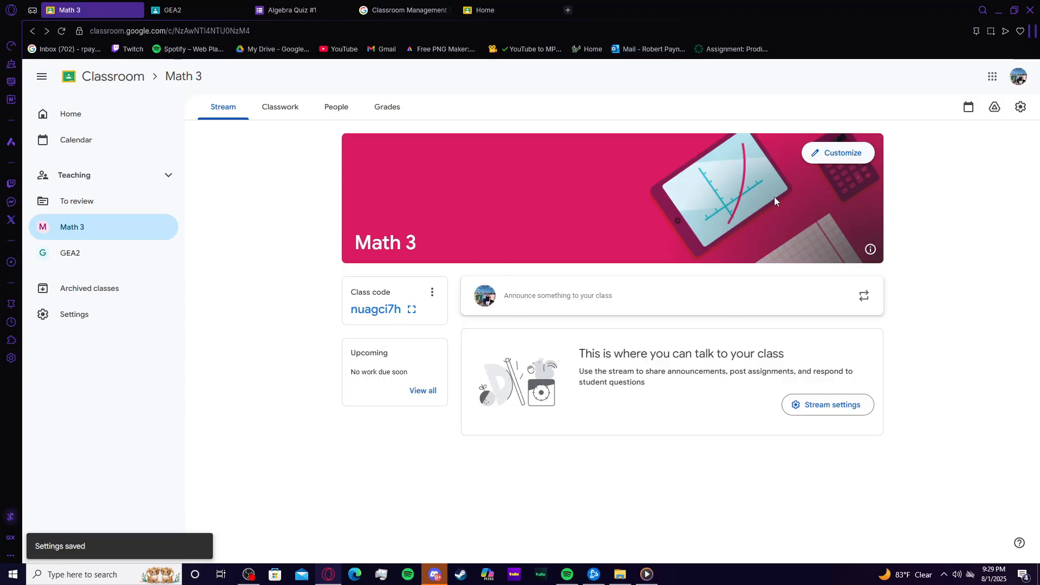
Step: Customize the class appearance with the blue graduation-cap header theme from the General gallery and save
click(834, 153)
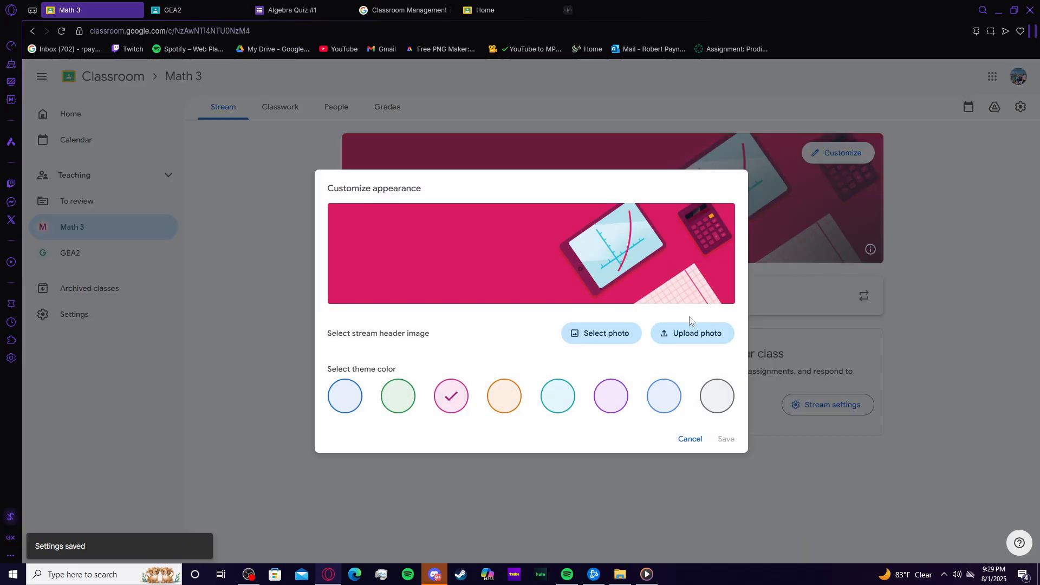
click(606, 333)
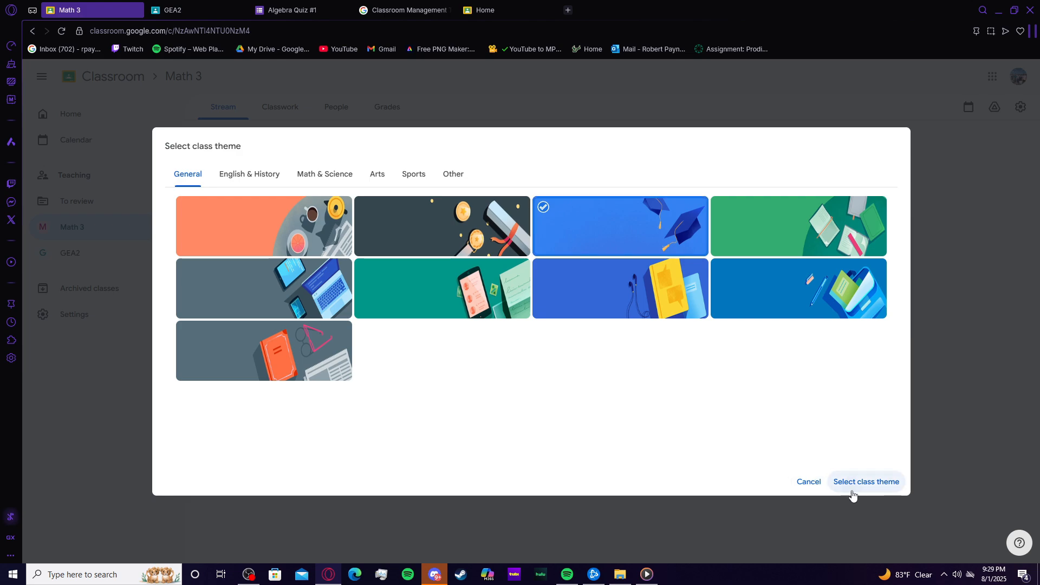
click(854, 487)
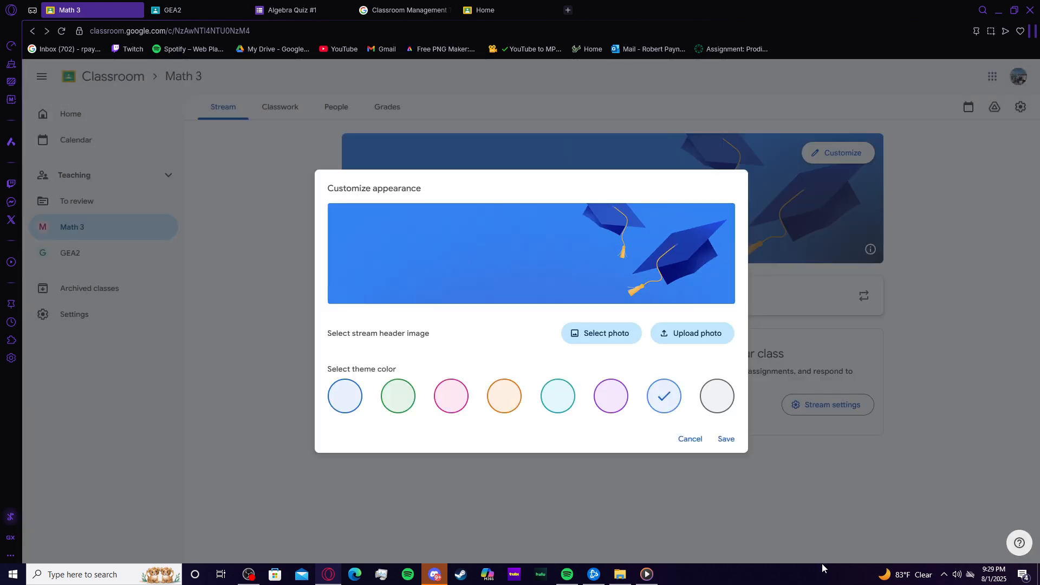
click(725, 439)
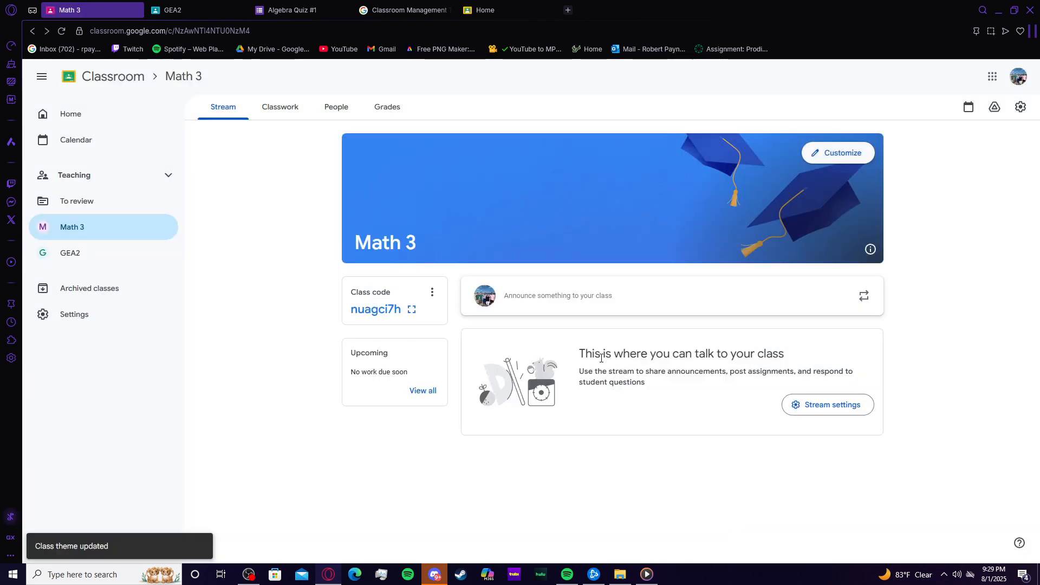
Step: Post the announcement Hello! to both Math 3 and GEA2 classes
click(589, 293)
text(Hello!)
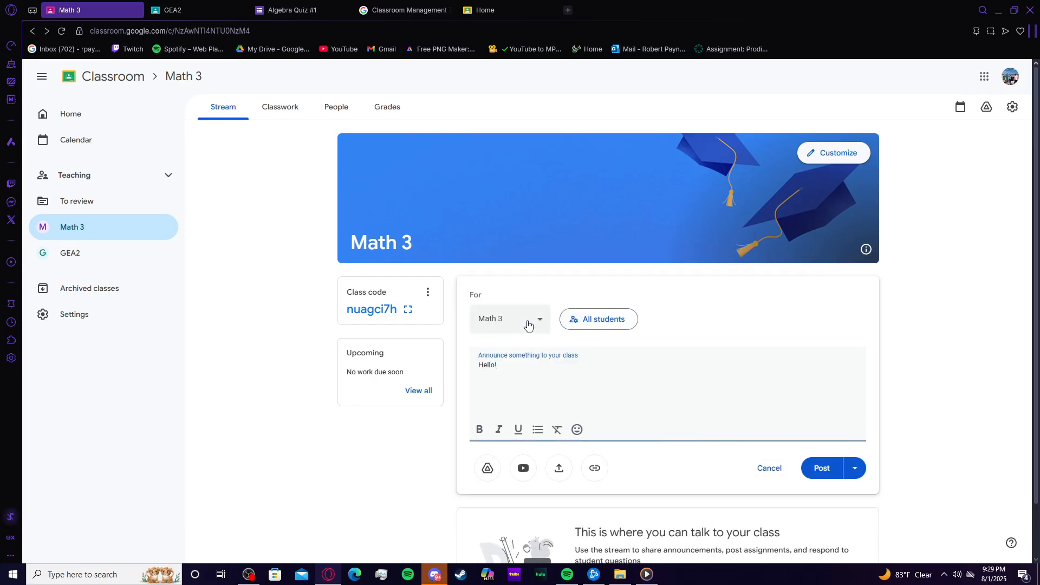
click(529, 324)
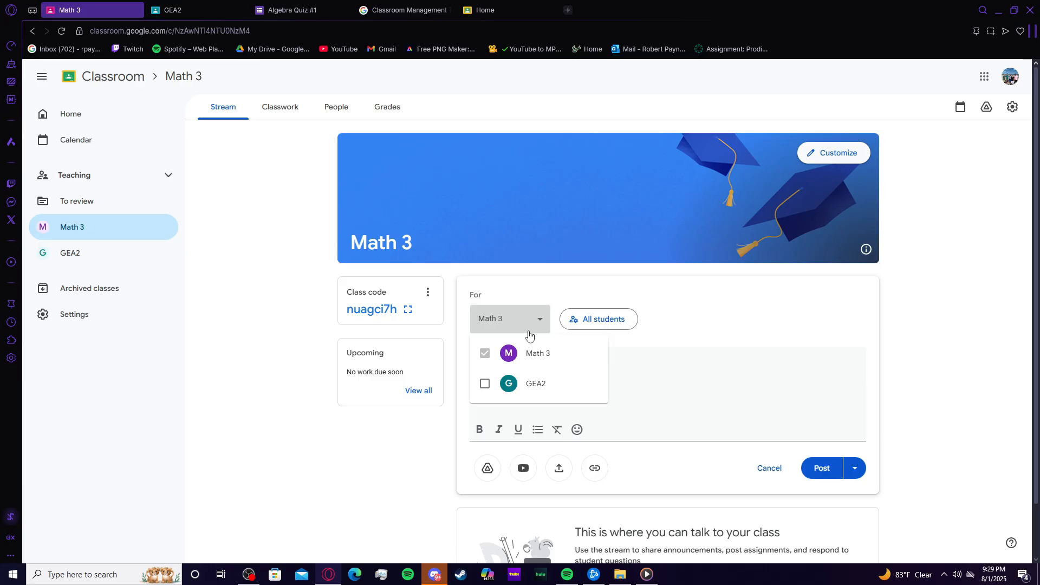
click(485, 383)
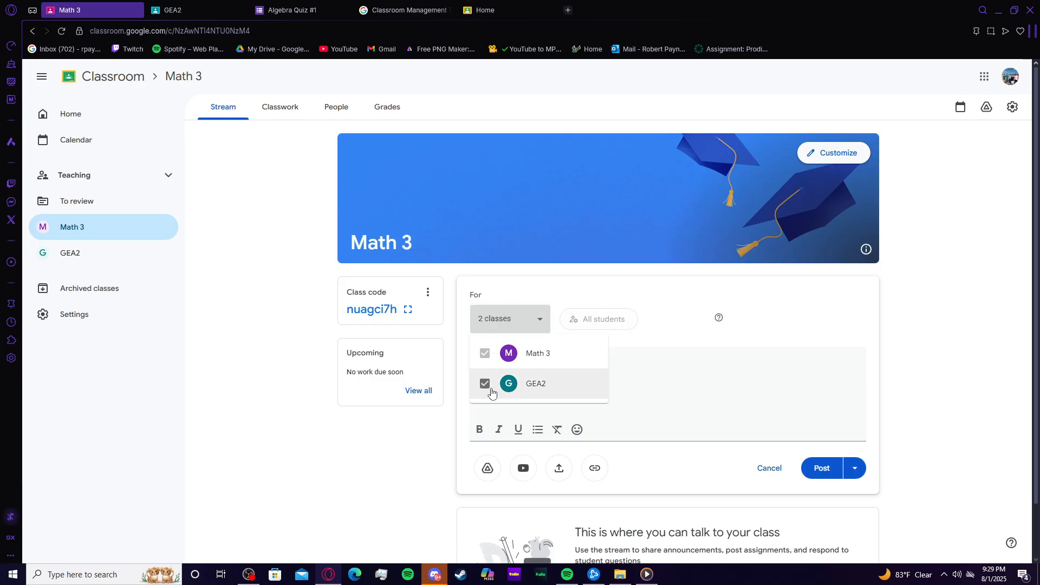
key(Escape)
click(819, 470)
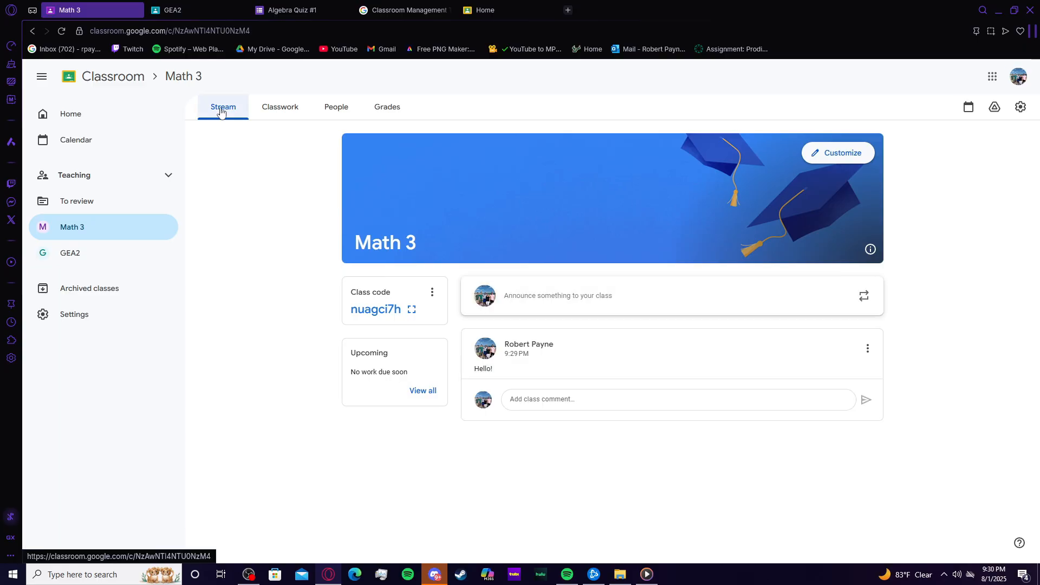
Step: Create a new assignment from Classwork titled Homework 1
click(265, 111)
click(436, 142)
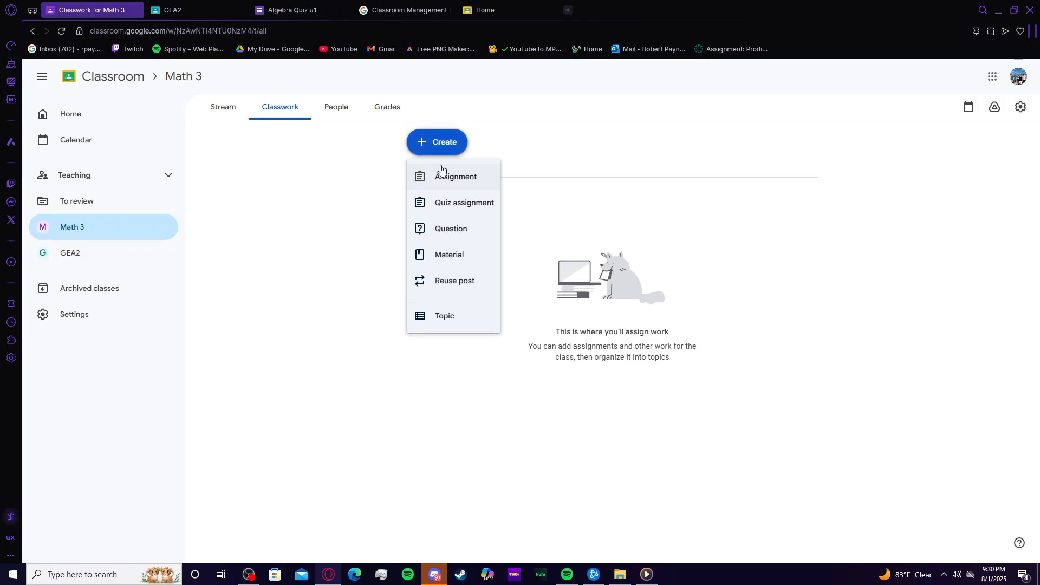
click(442, 172)
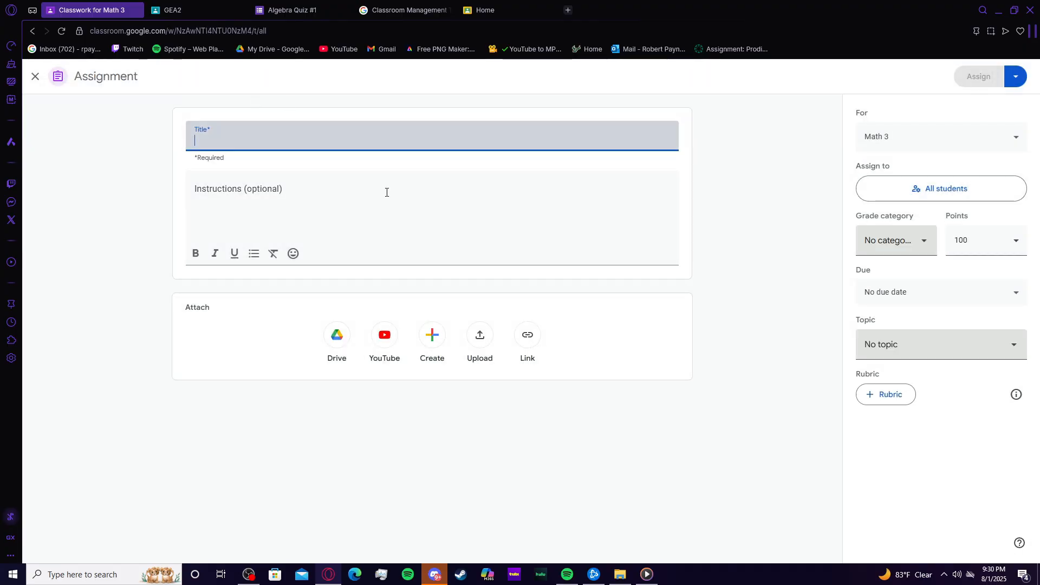
text(Homework 1)
Step: Attach the Solving+Quadratic+Functions+by+Factoring+(A).pdf file from recent Google Drive files
click(481, 337)
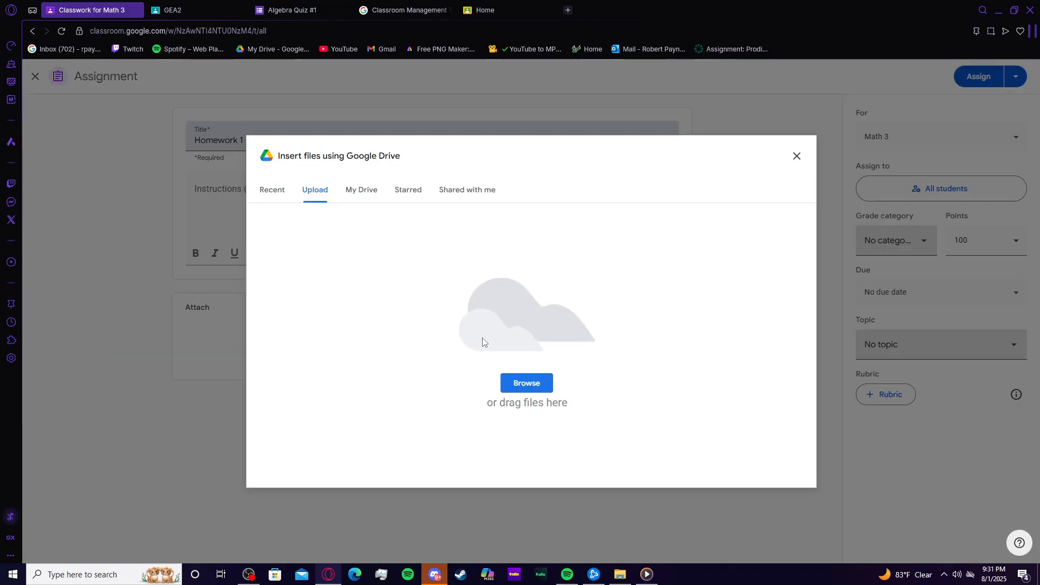
click(274, 193)
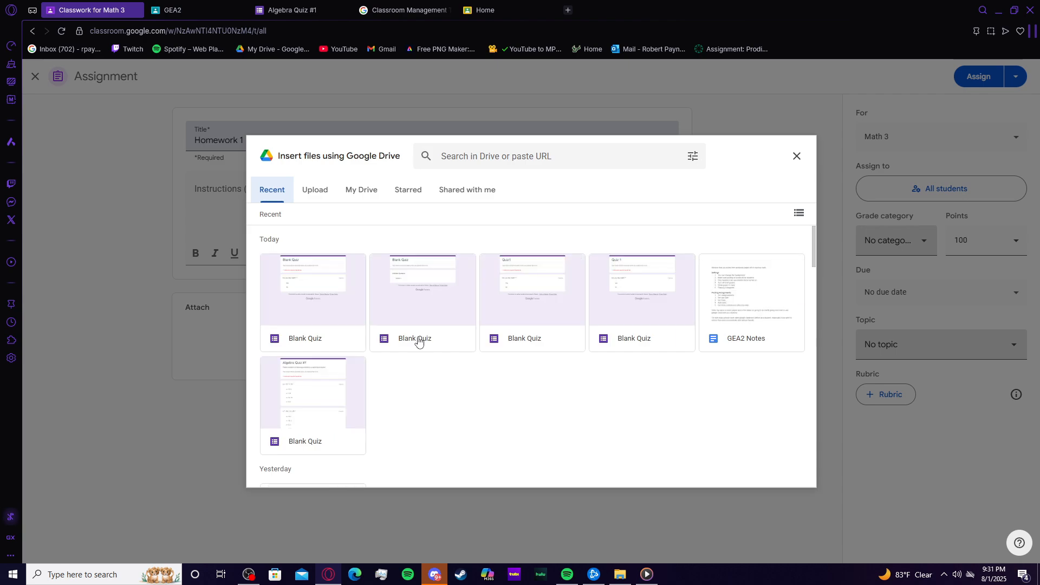
scroll(703, 418, down, 3)
click(320, 358)
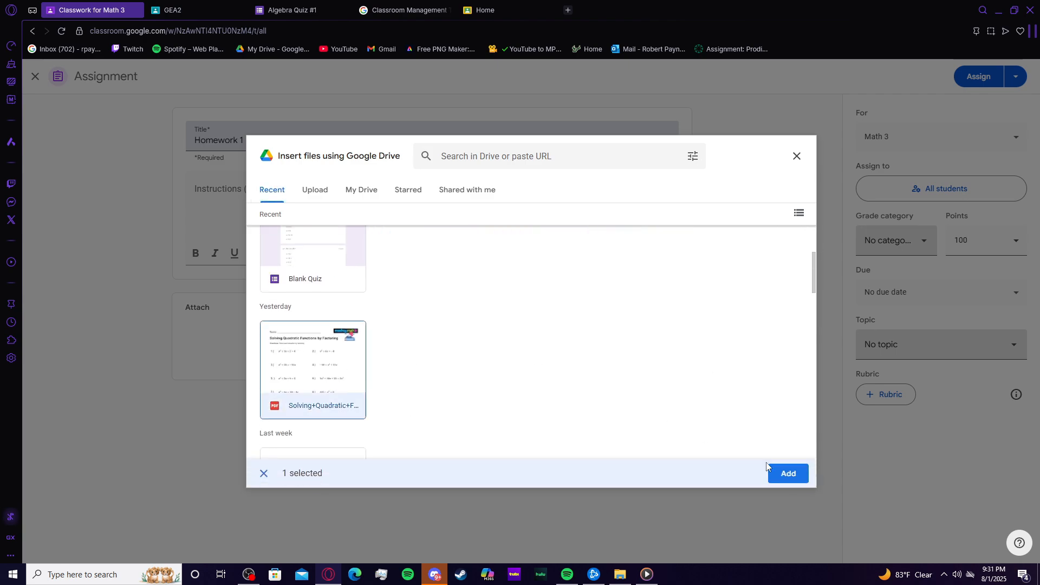
click(786, 473)
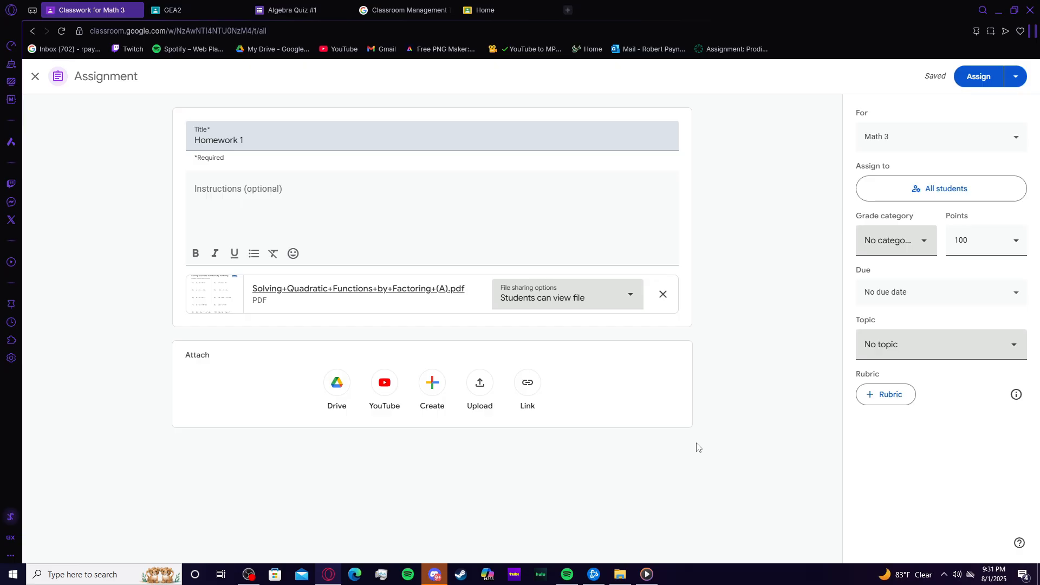
Step: Also assign it to GEA2 and set the grade category to Homework
click(902, 138)
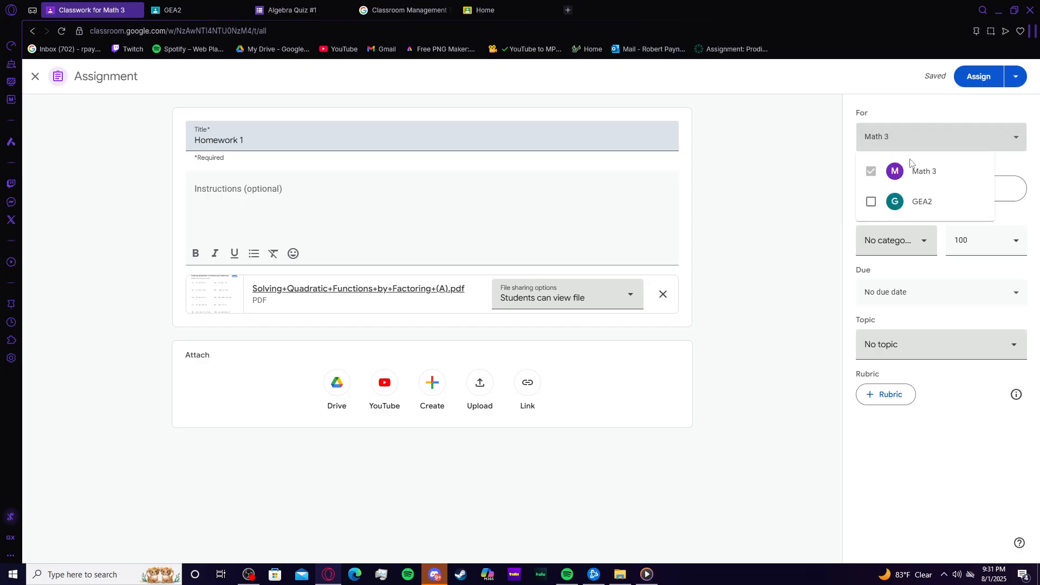
click(903, 201)
click(936, 143)
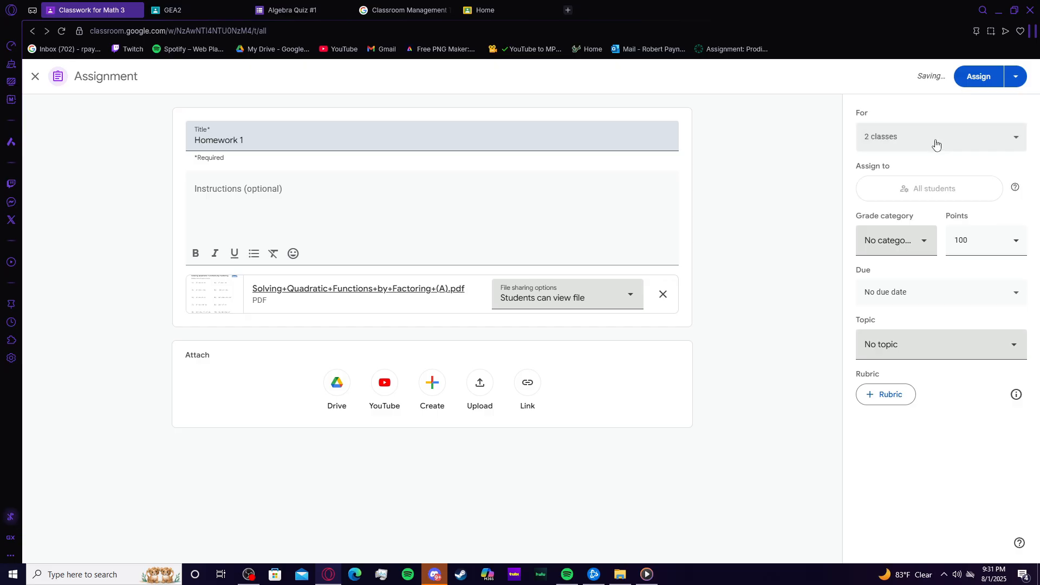
click(920, 249)
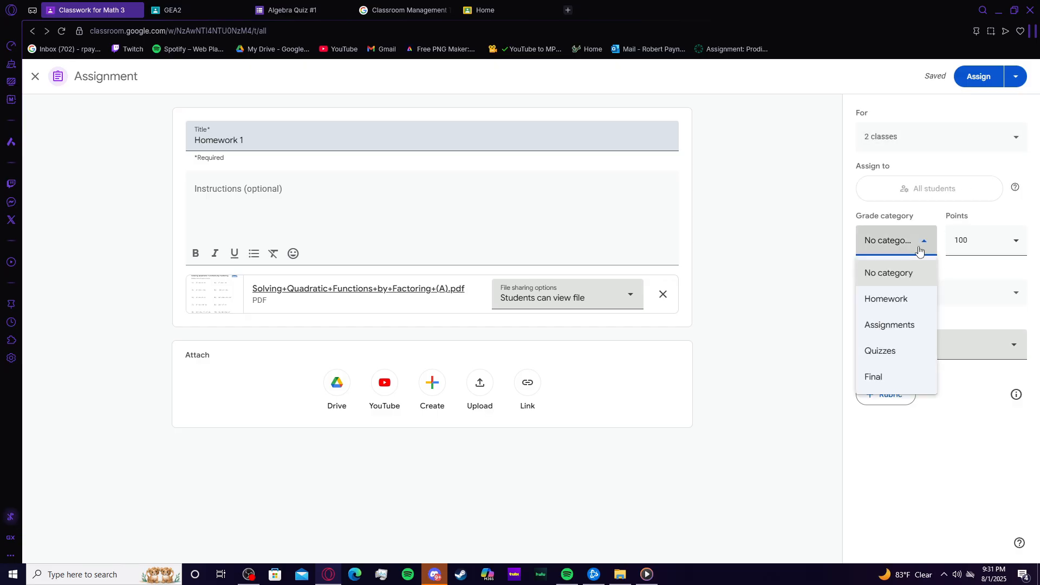
click(903, 305)
Step: Set the assignment to 10 points and due on Friday, August 8
click(962, 241)
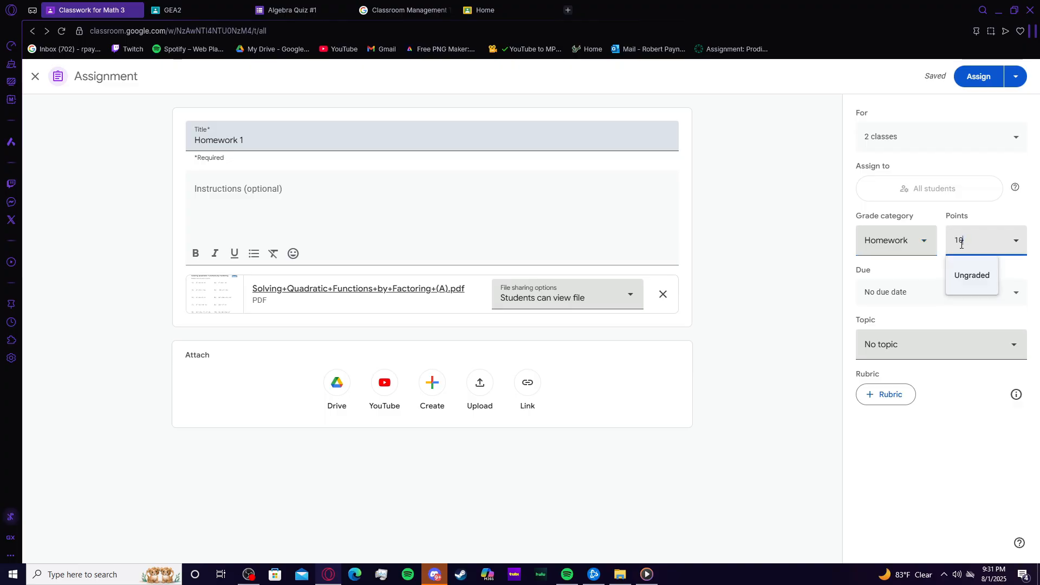
click(885, 293)
click(965, 344)
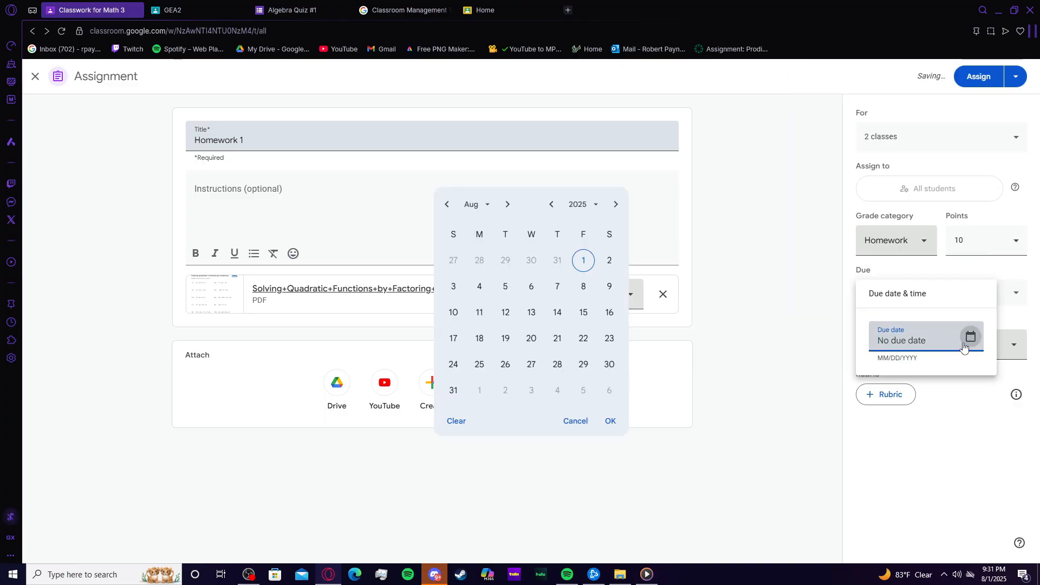
click(584, 286)
click(947, 396)
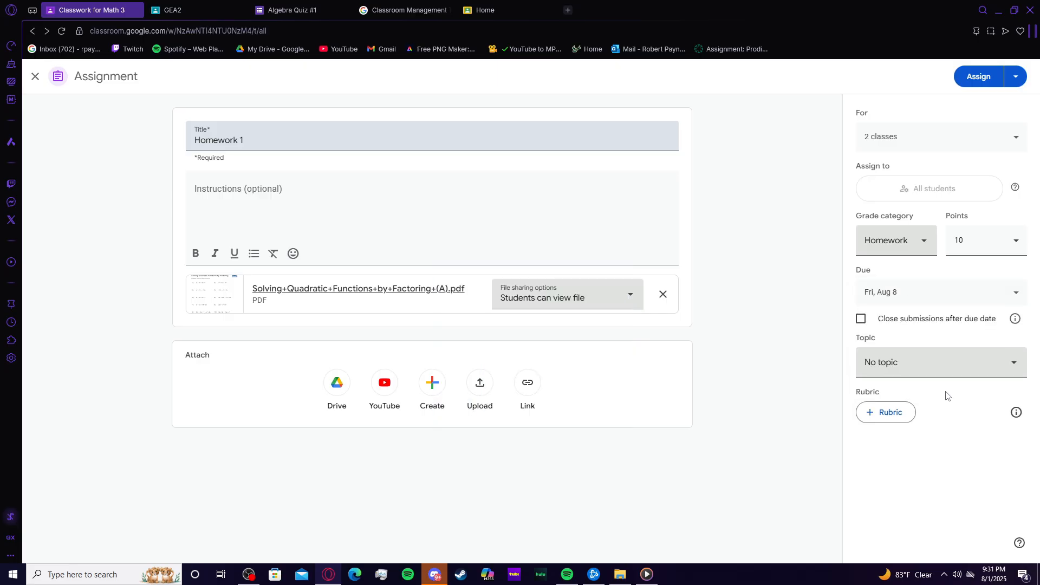
Step: Set the due time to 11:59 PM
click(924, 298)
click(919, 386)
click(939, 444)
Step: Place the assignment under the Homework topic and assign it
click(924, 375)
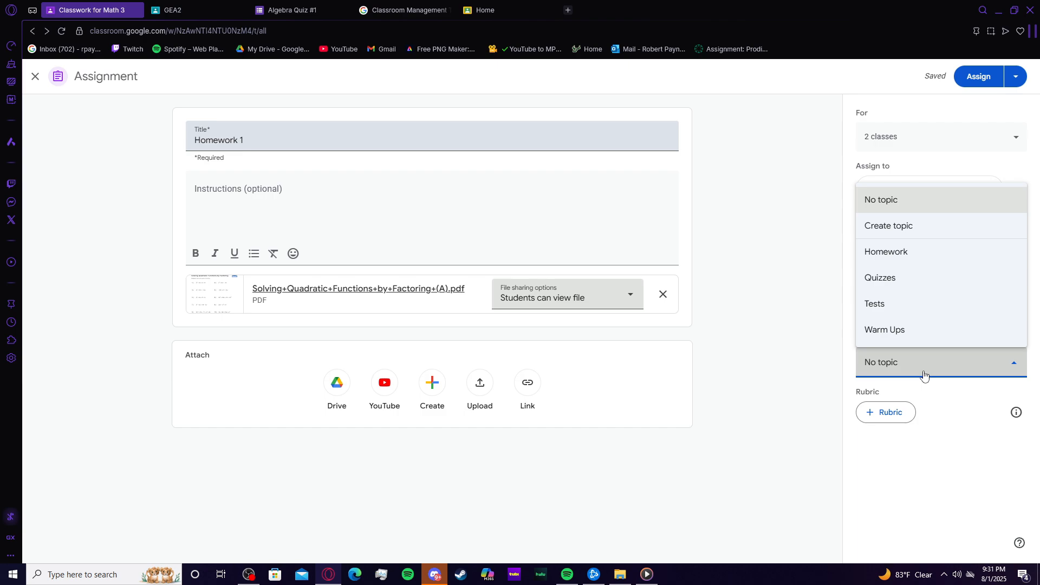
click(888, 251)
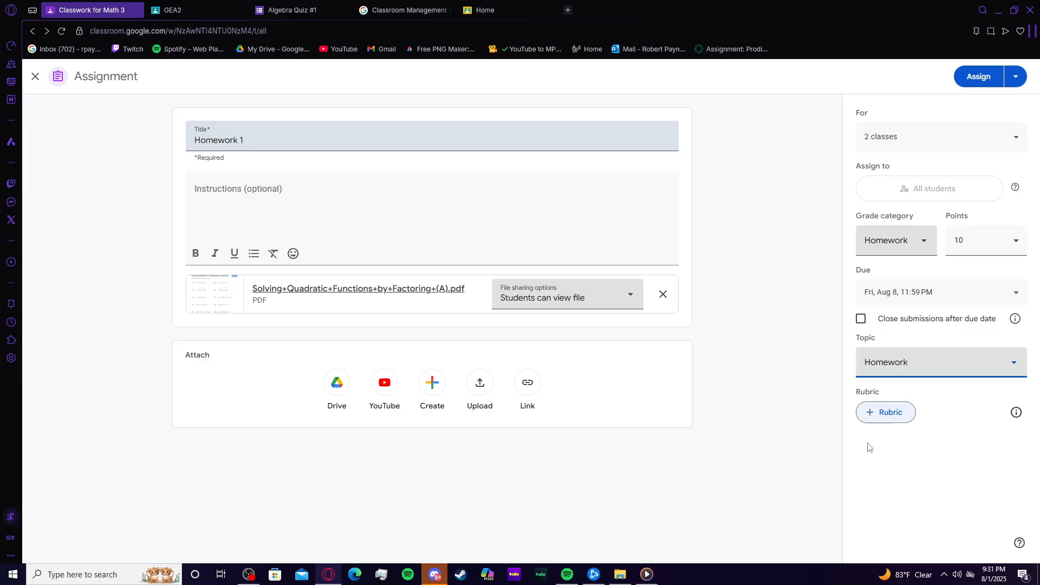
click(979, 77)
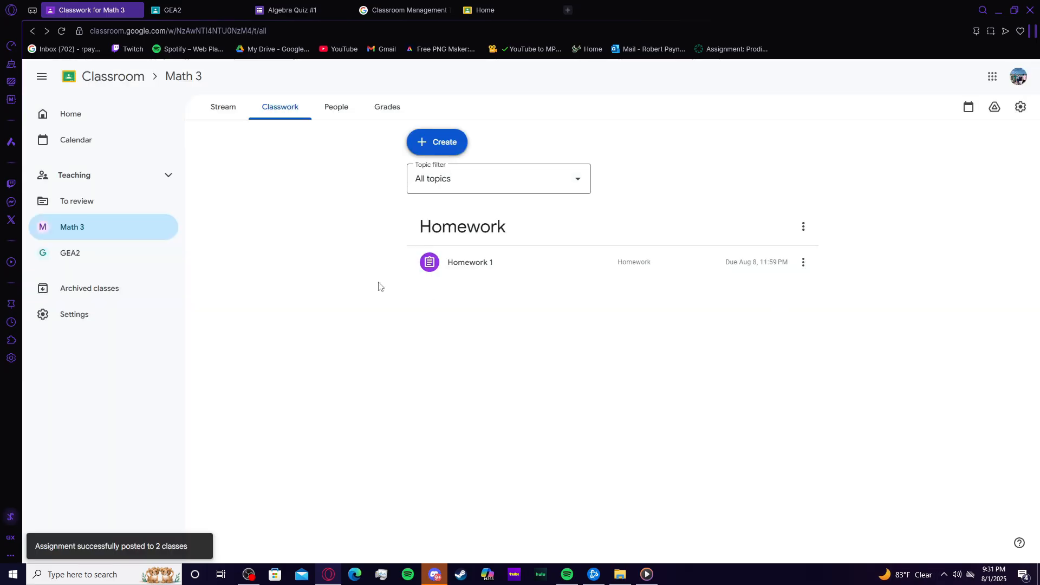
Step: Open Homework 1's student work from the stream and grade the turned-in submission 9 out of 10
click(223, 107)
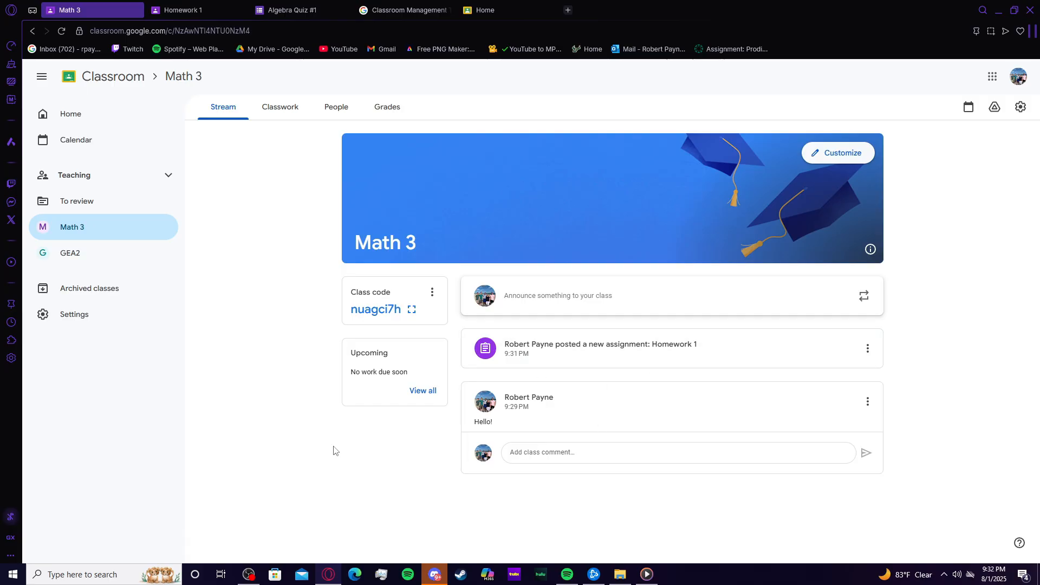
click(510, 350)
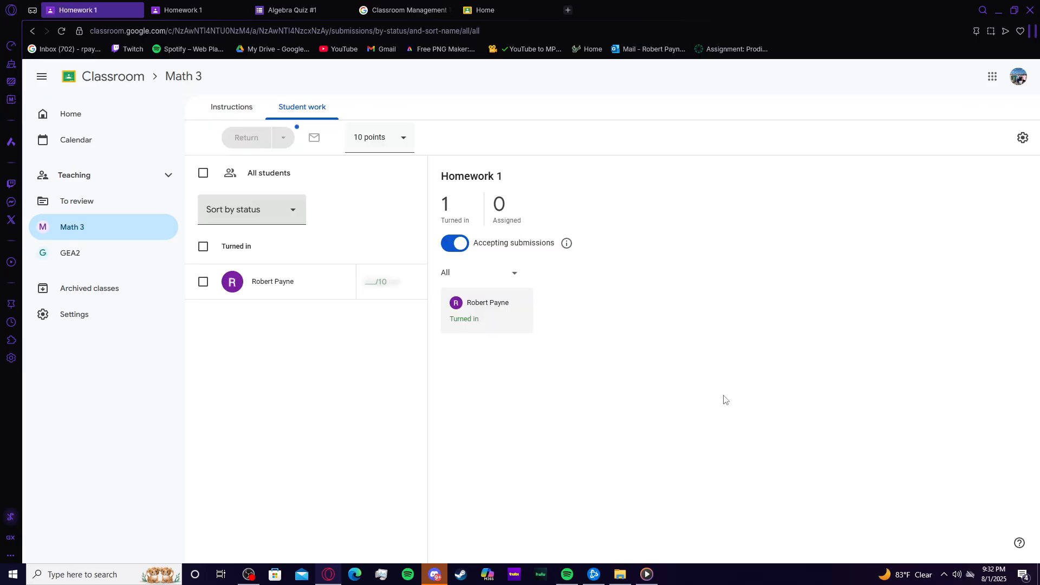
click(372, 284)
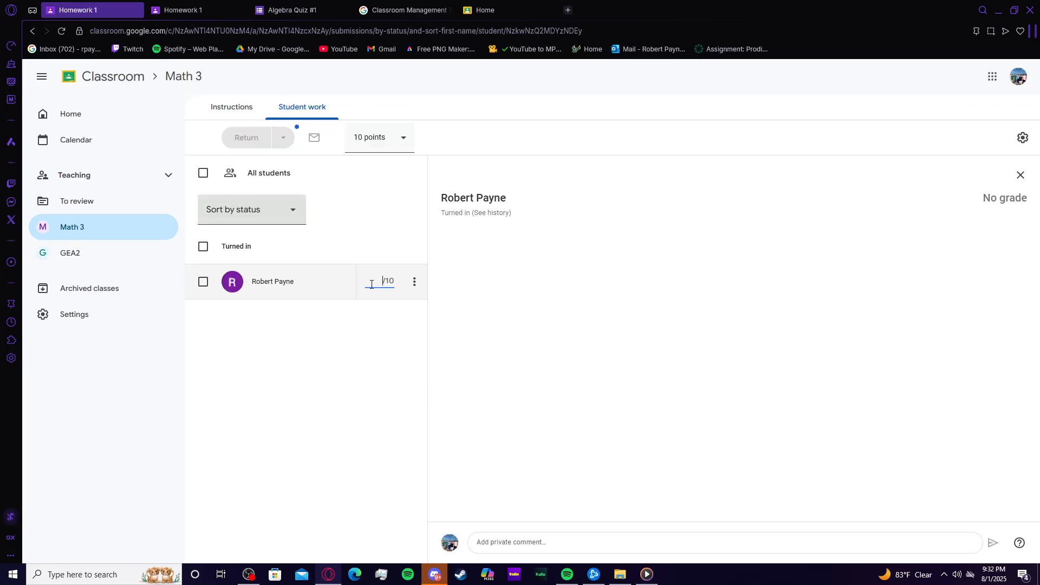
click(297, 292)
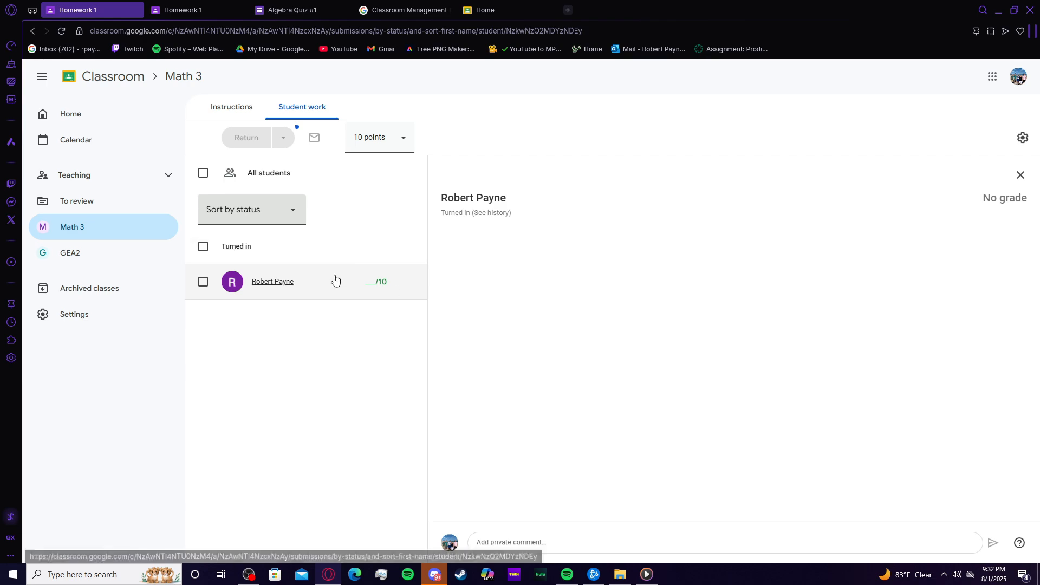
click(377, 281)
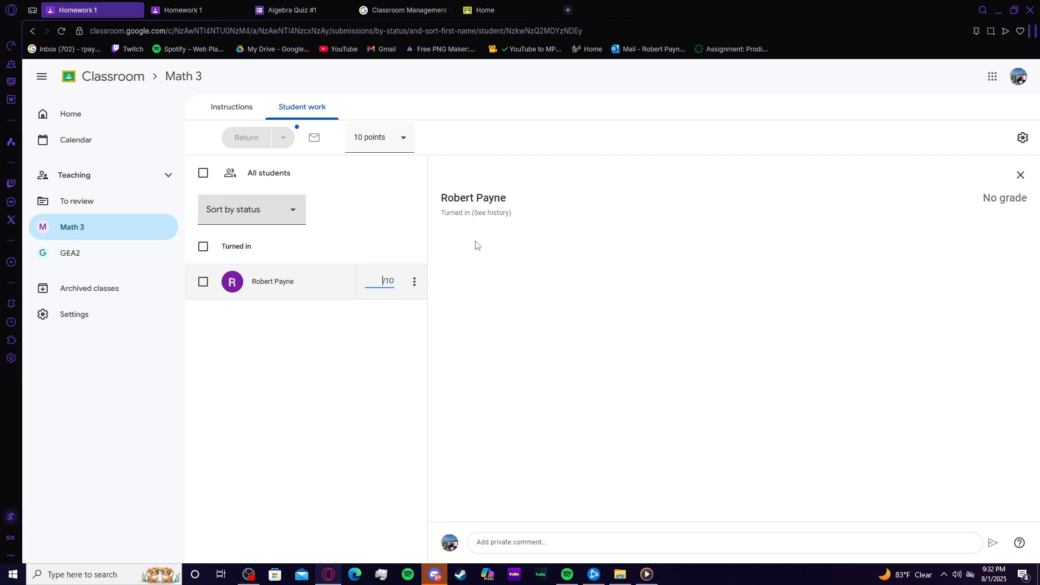
text(9)
click(334, 467)
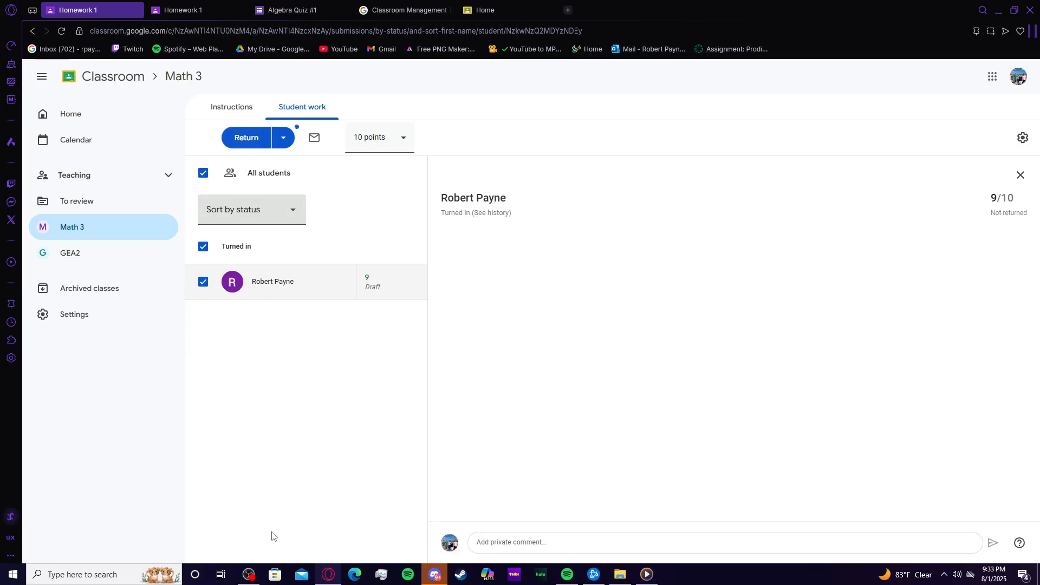
Step: Return the graded work to the student
click(266, 210)
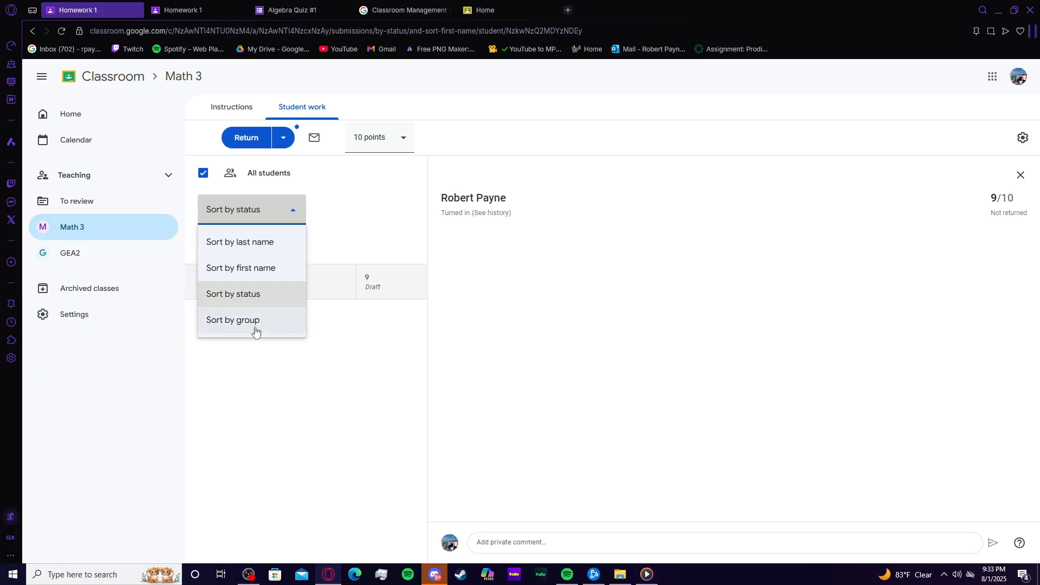
click(249, 209)
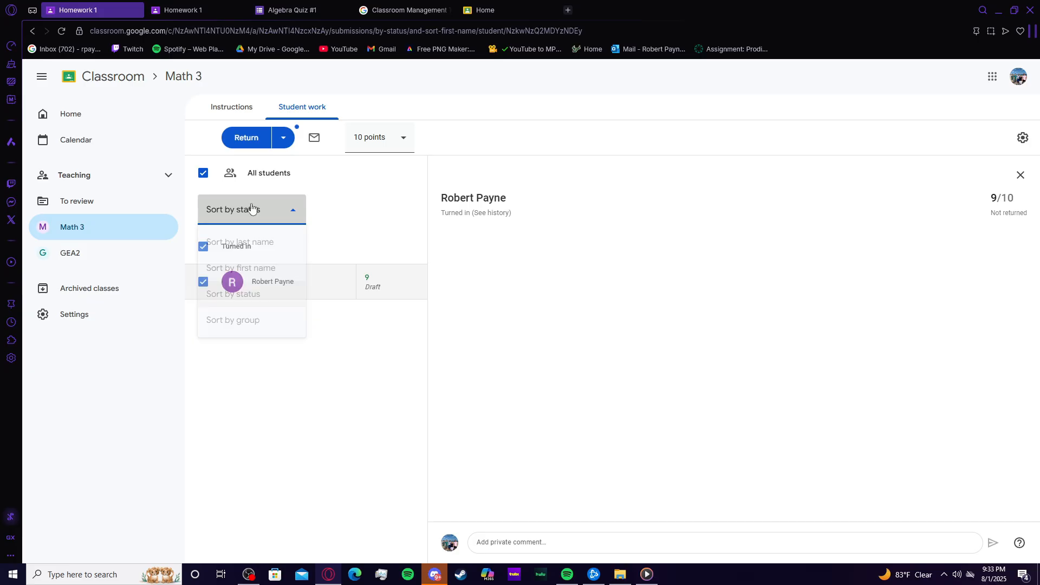
click(246, 142)
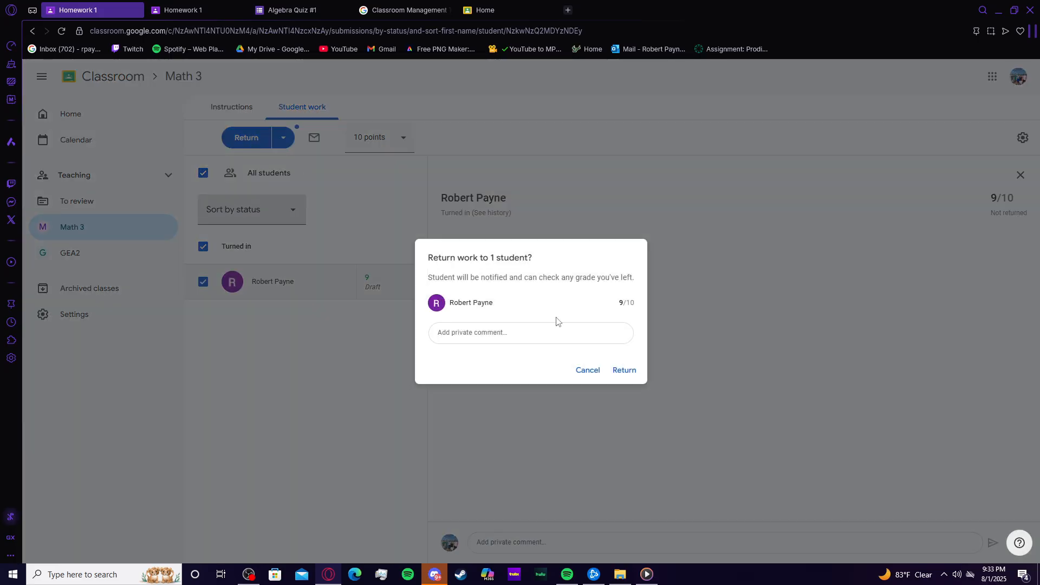
click(623, 371)
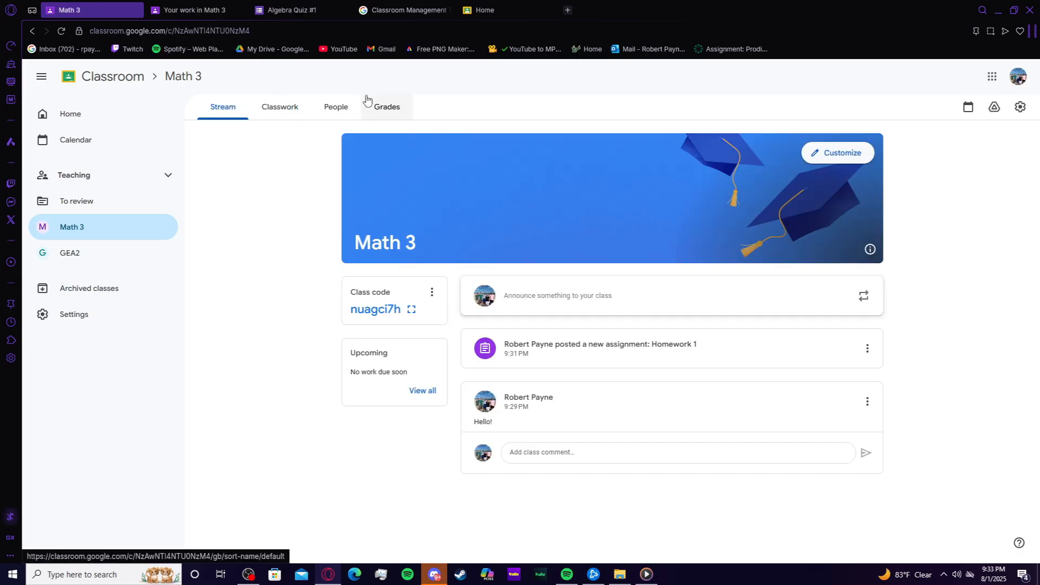